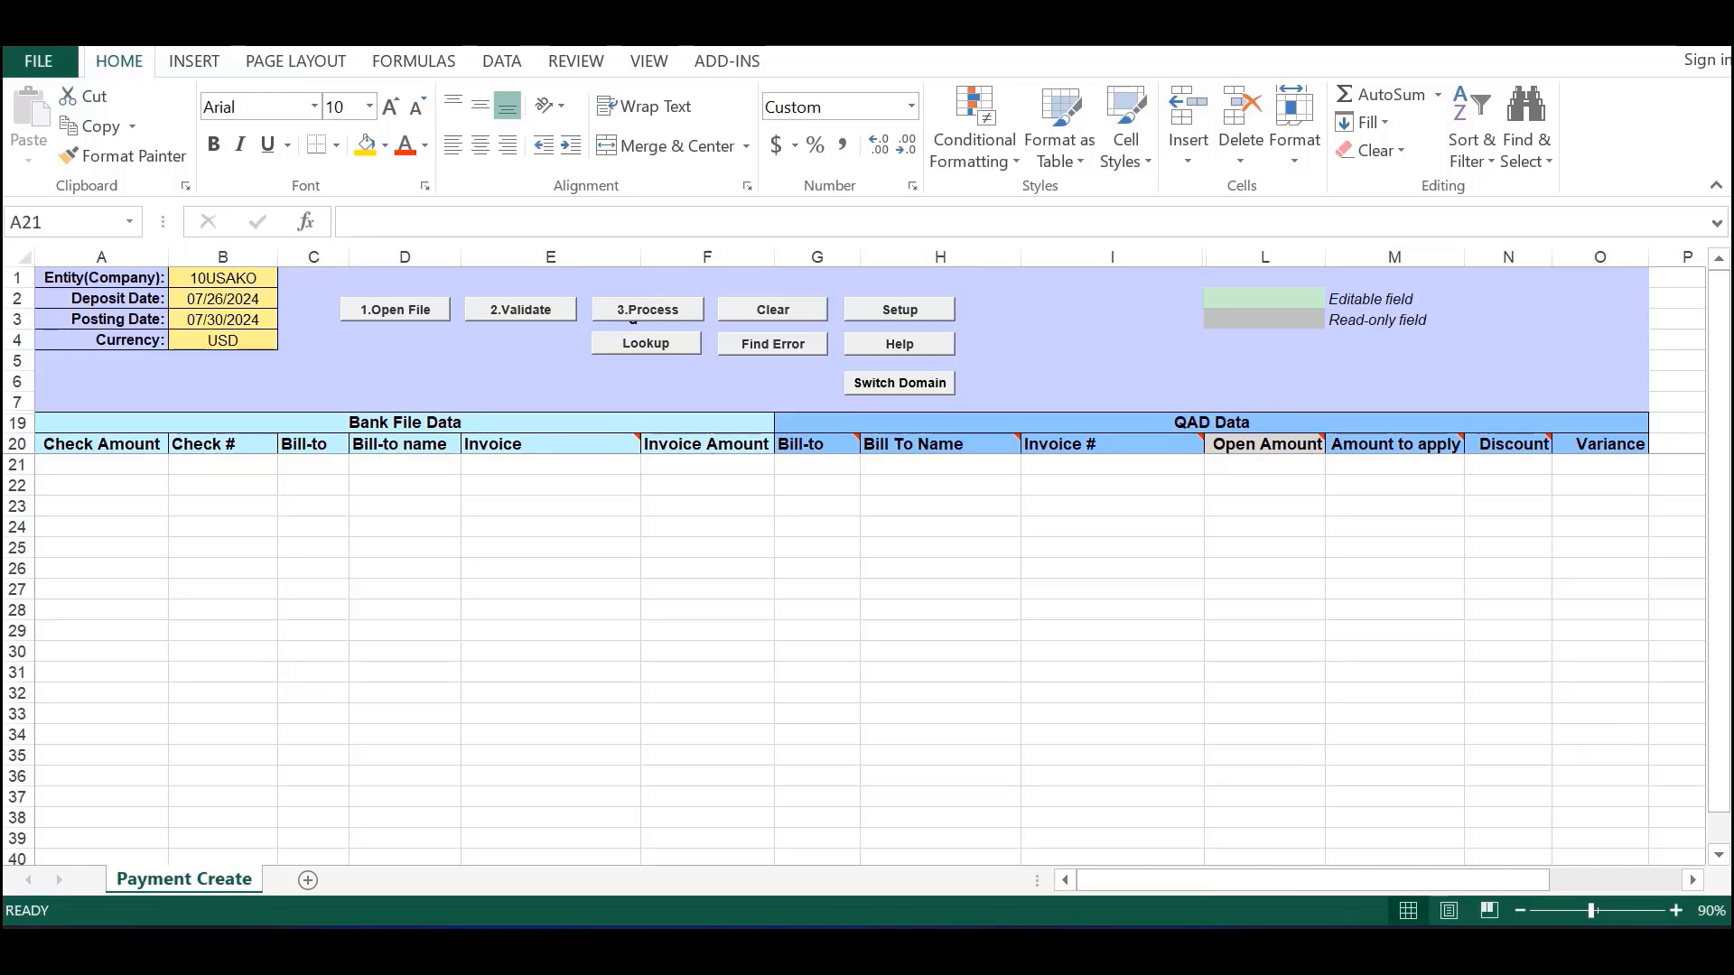
- Select the 32Soft Test database in Setup and confirm the selection
left_click(899, 312)
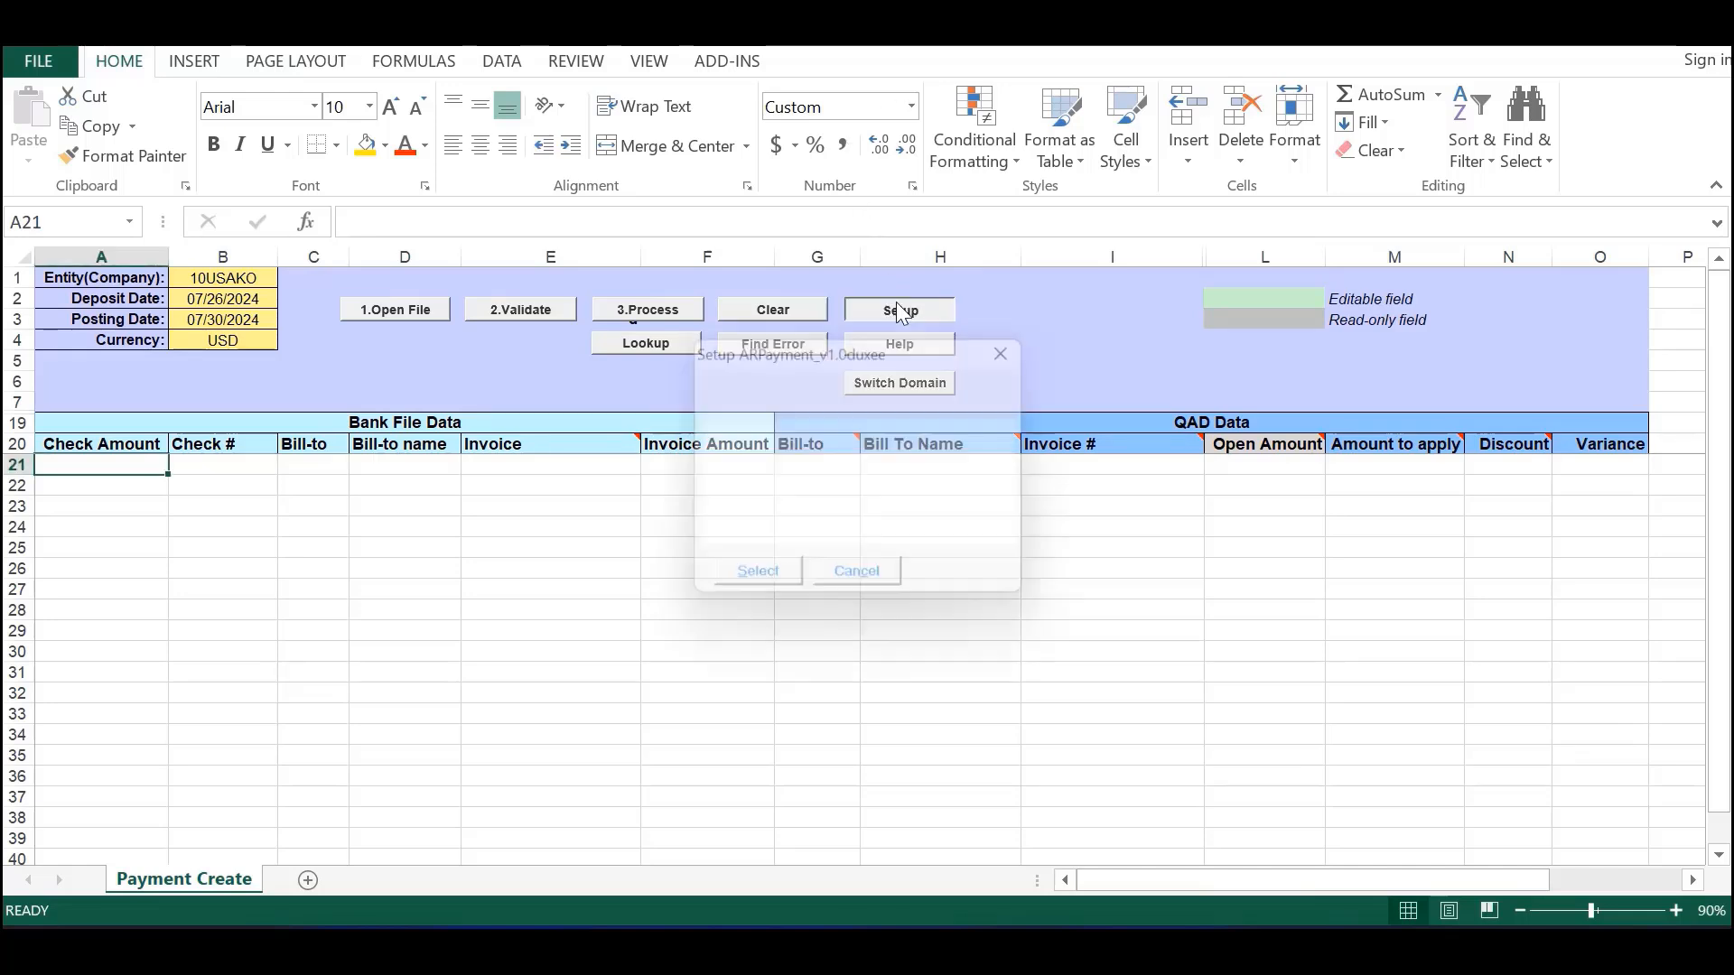
left_click(769, 585)
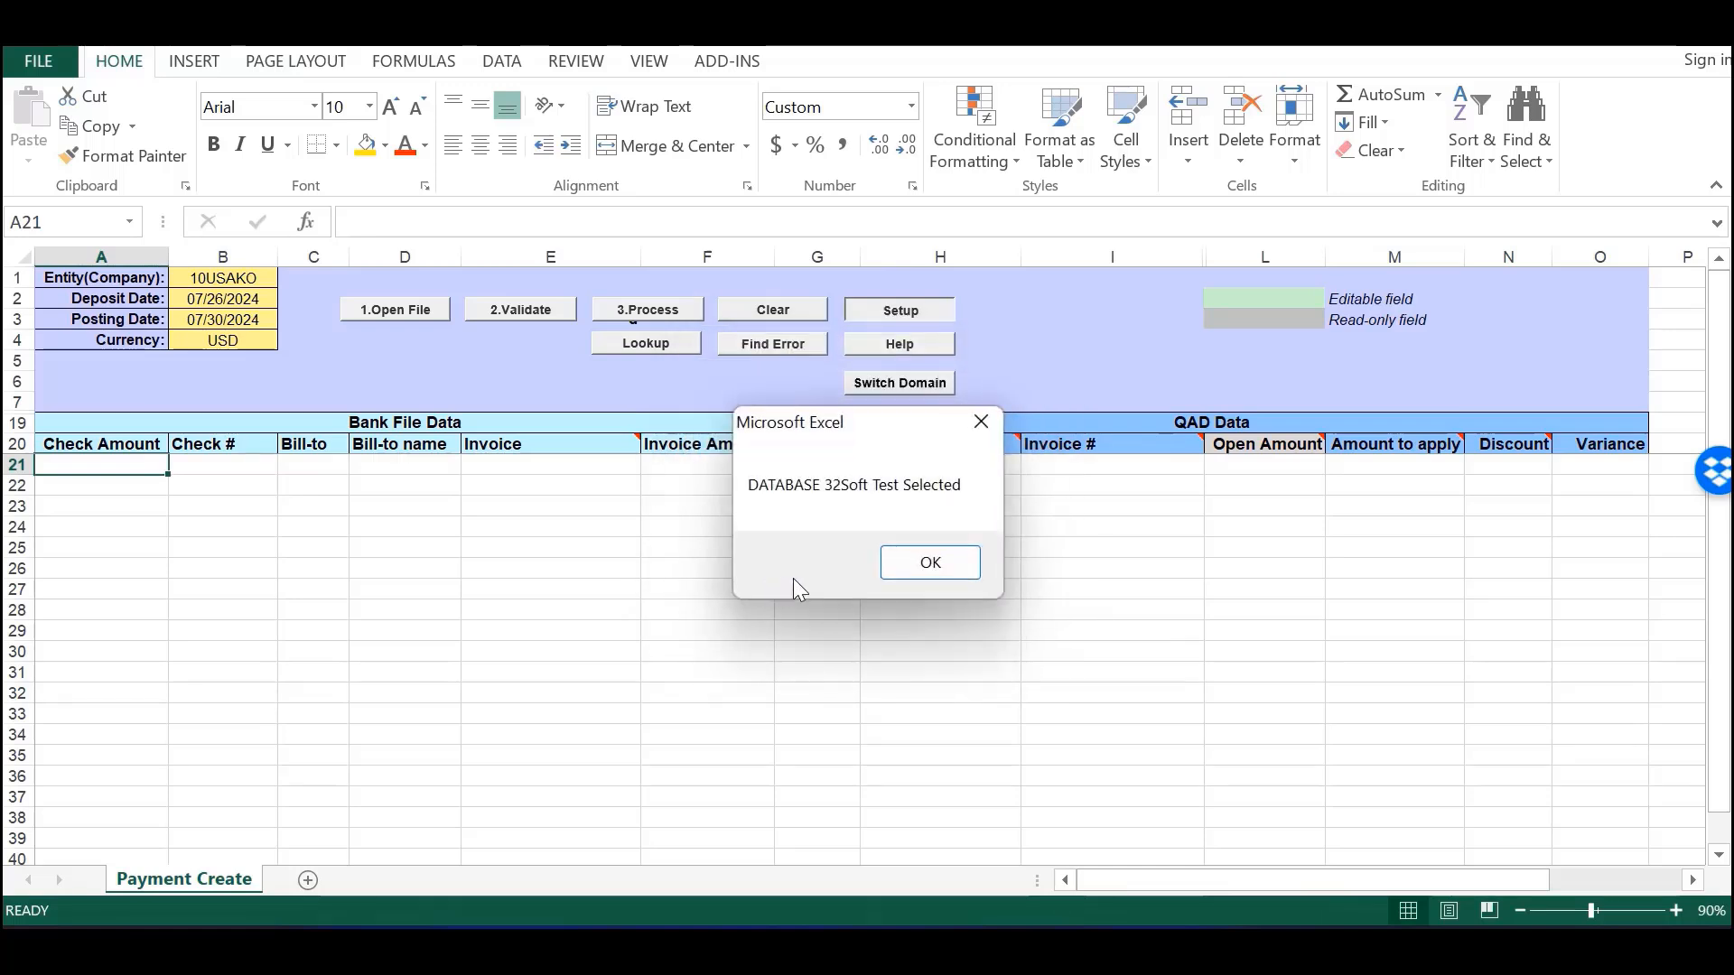
left_click(935, 556)
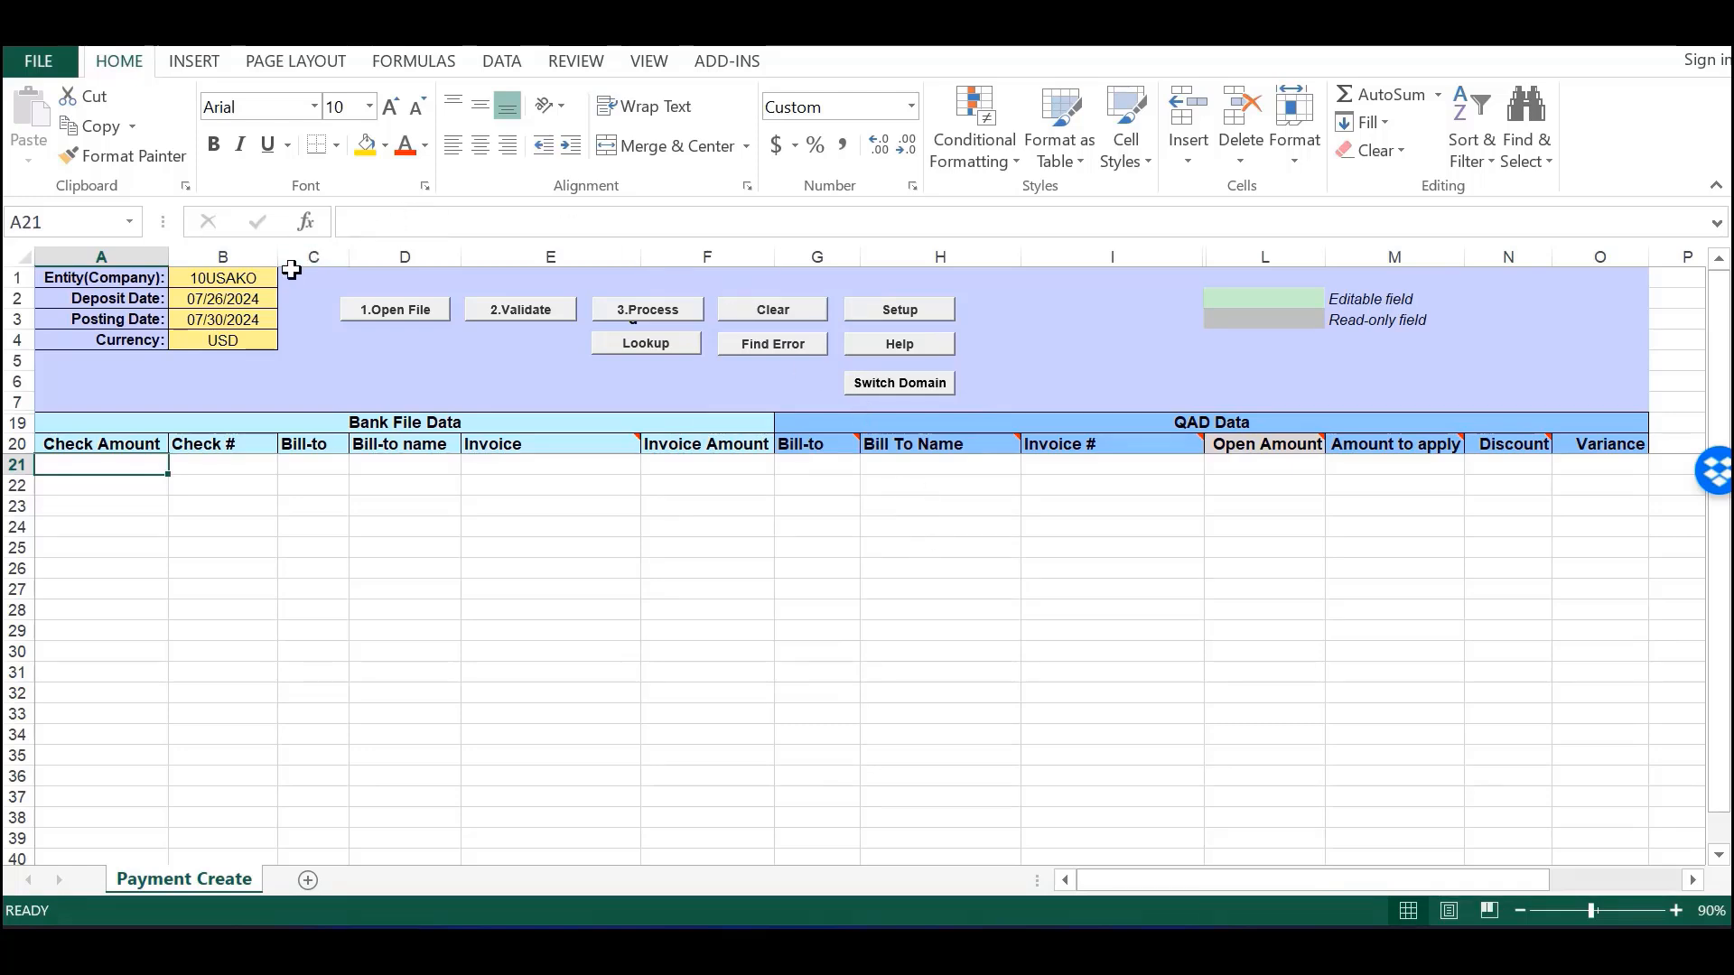
- Check header values B1–B4: entity 10USAKO, deposit date, posting date and currency USD
left_click(242, 277)
left_click(245, 299)
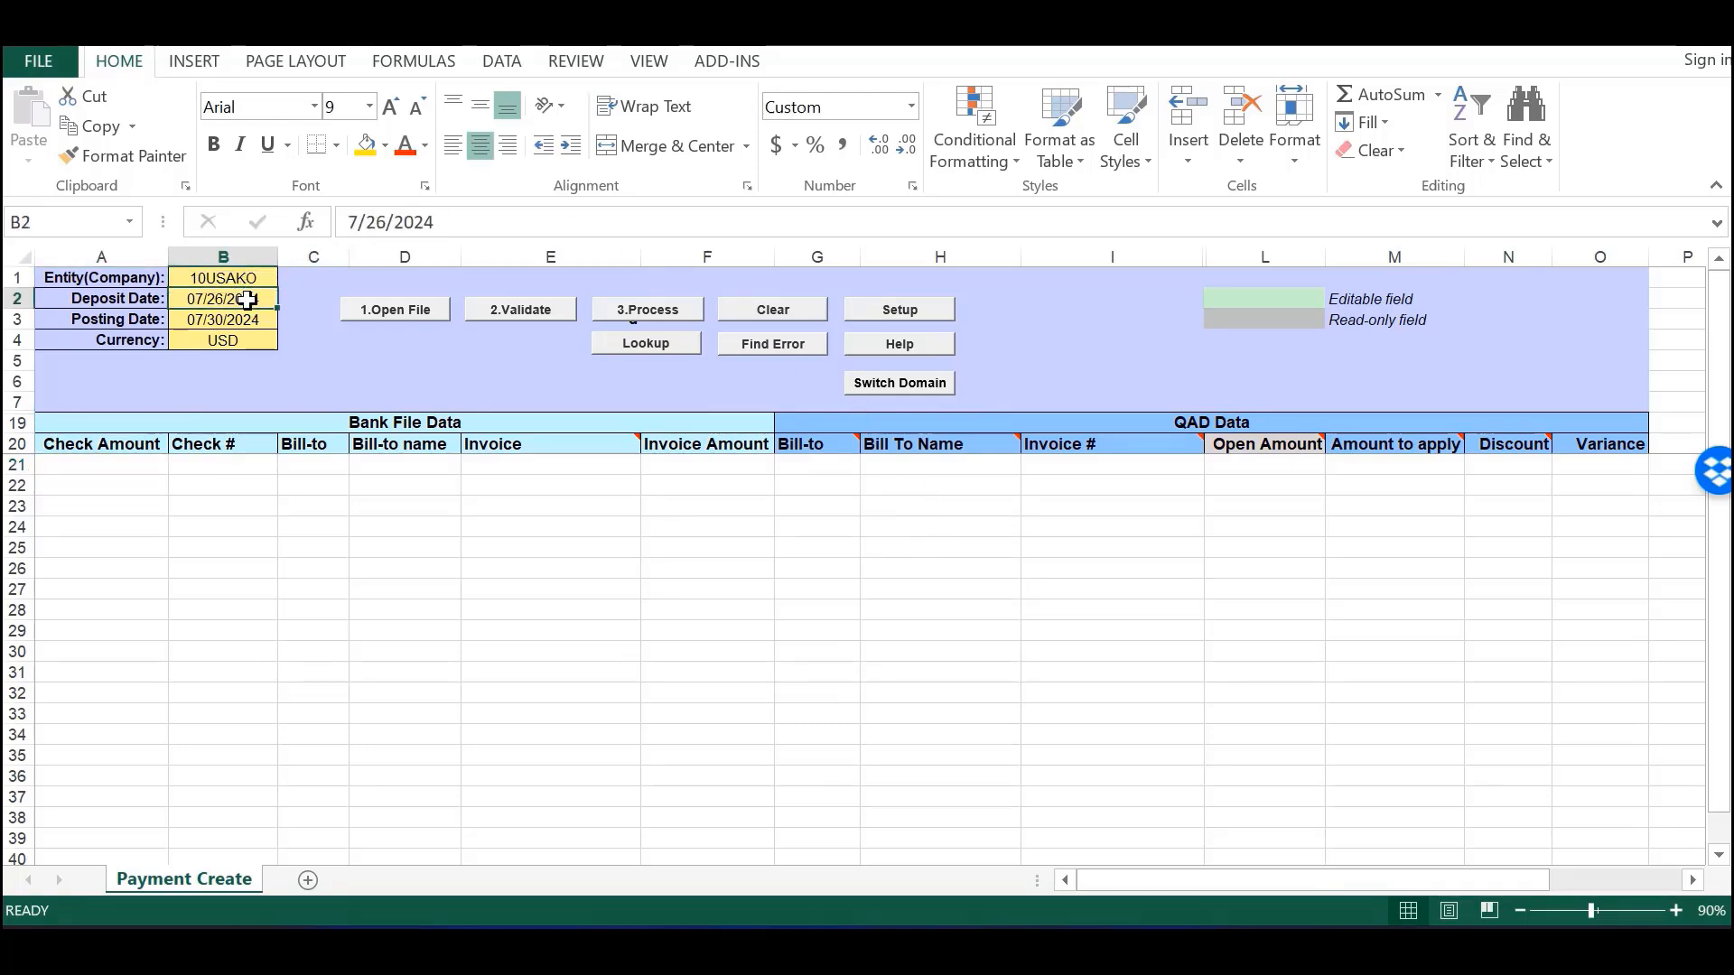
left_click(245, 317)
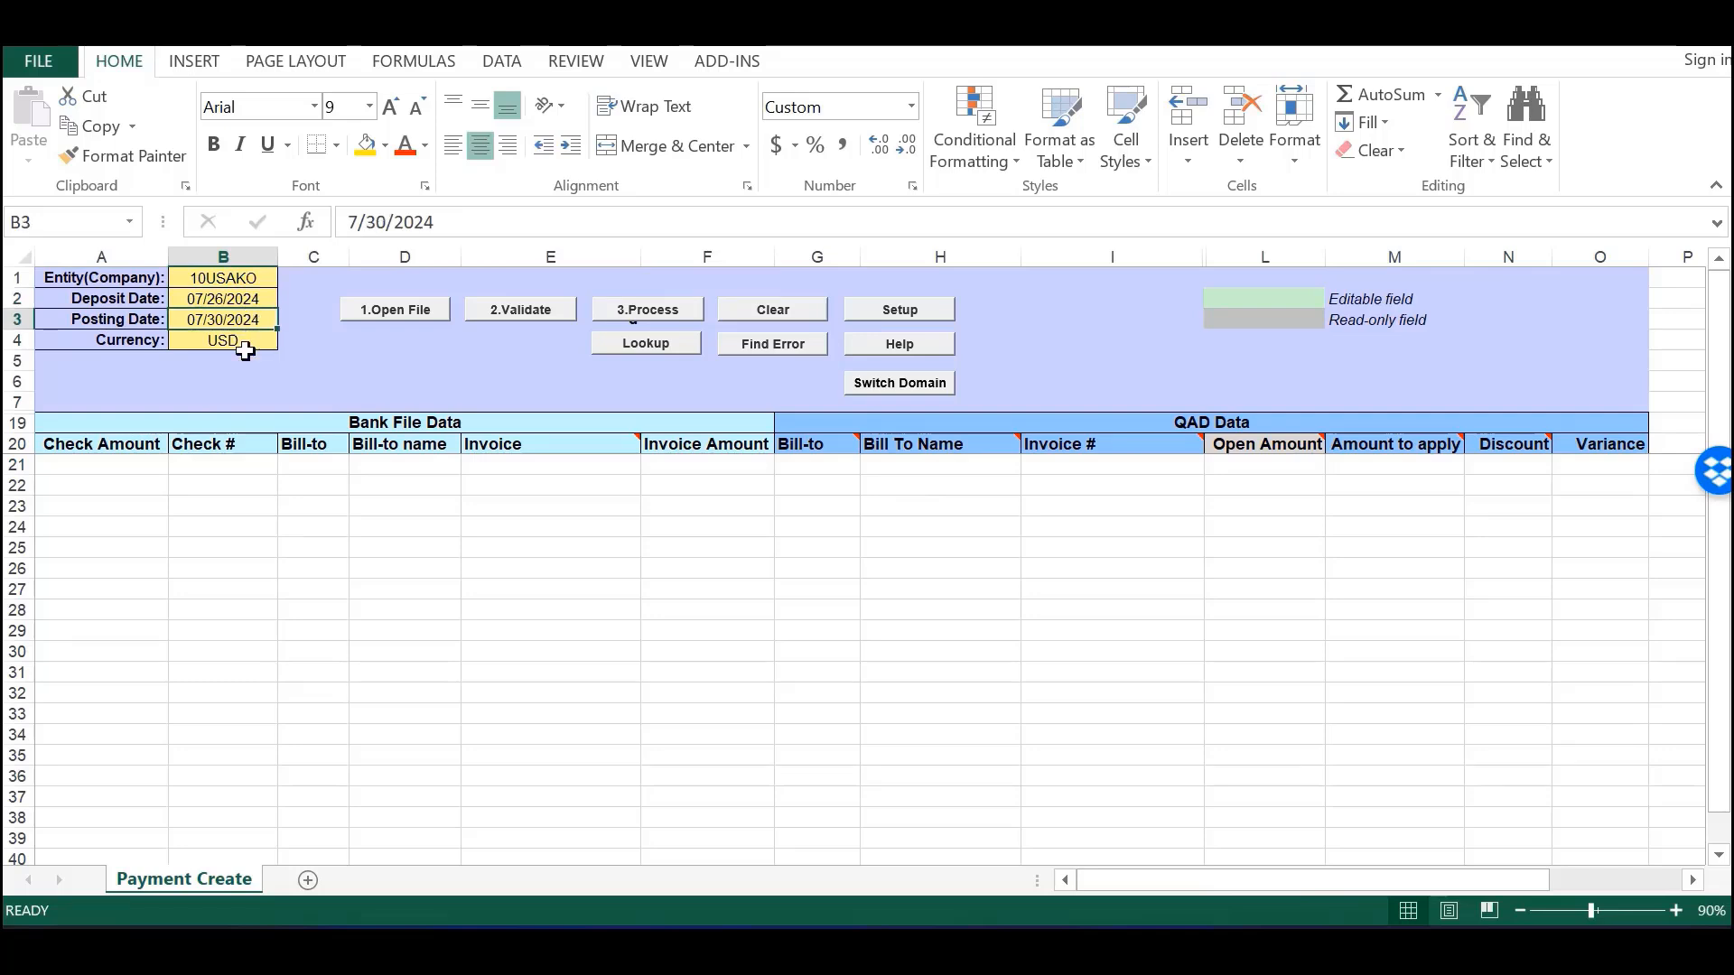
left_click(248, 335)
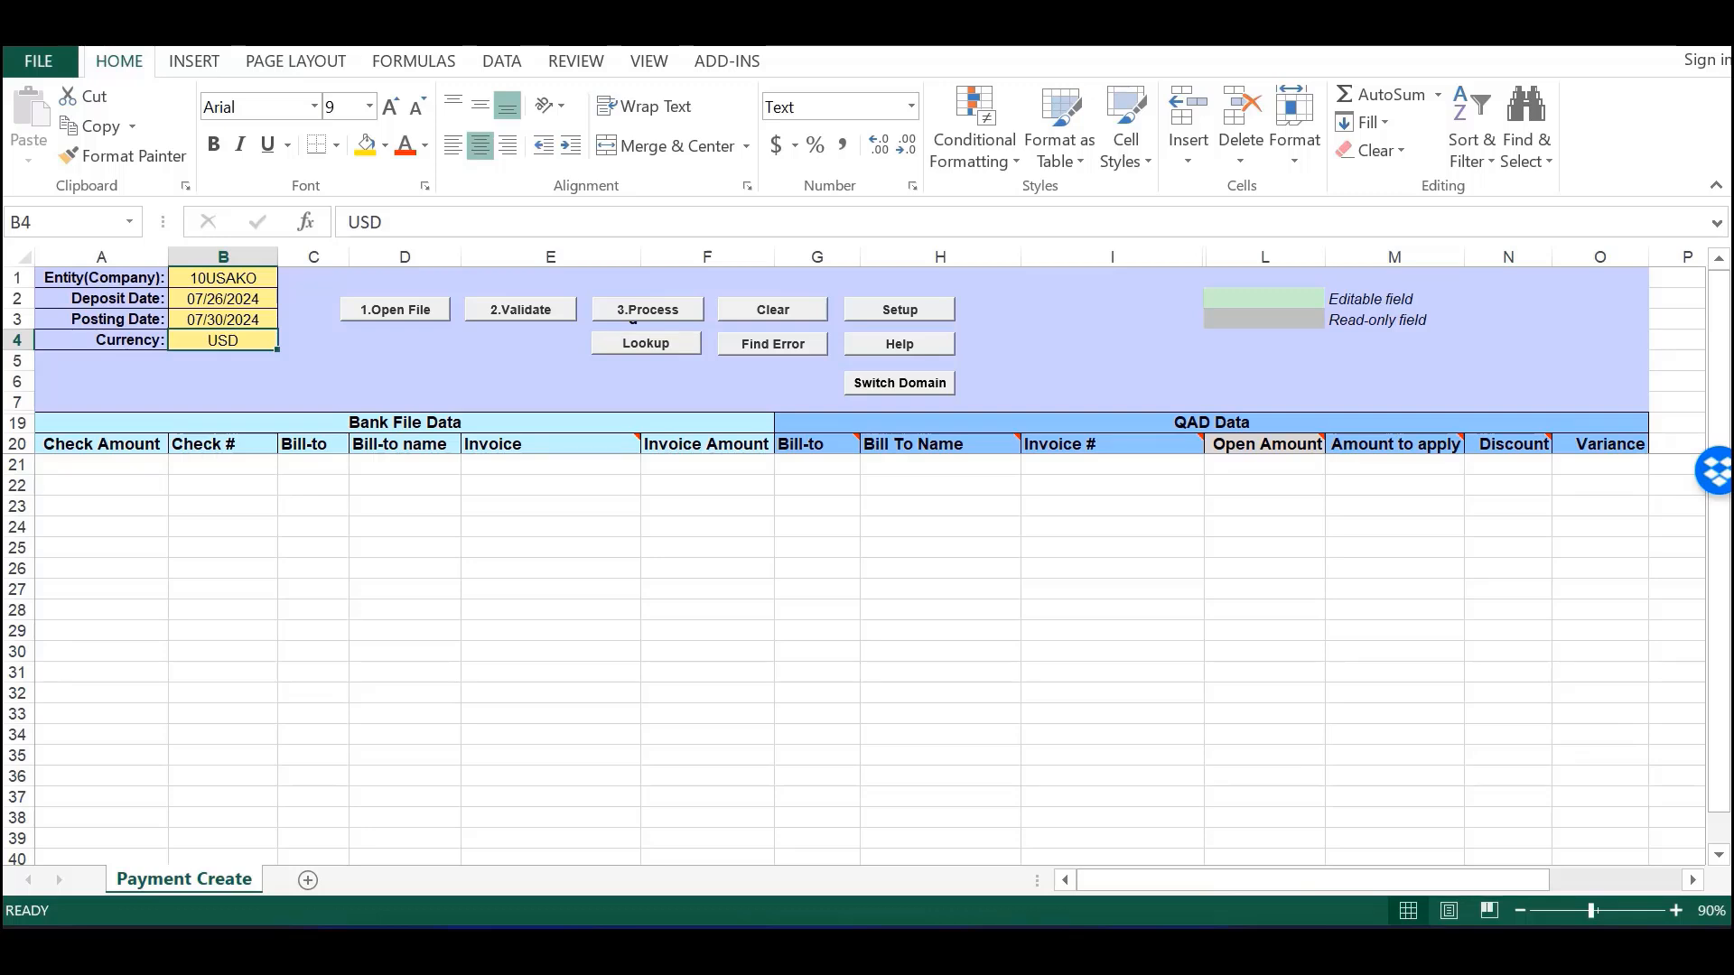
- Import the LBXC-TEST_USD bank file from D:\temp\temp into the Bank File Data table
left_click(408, 309)
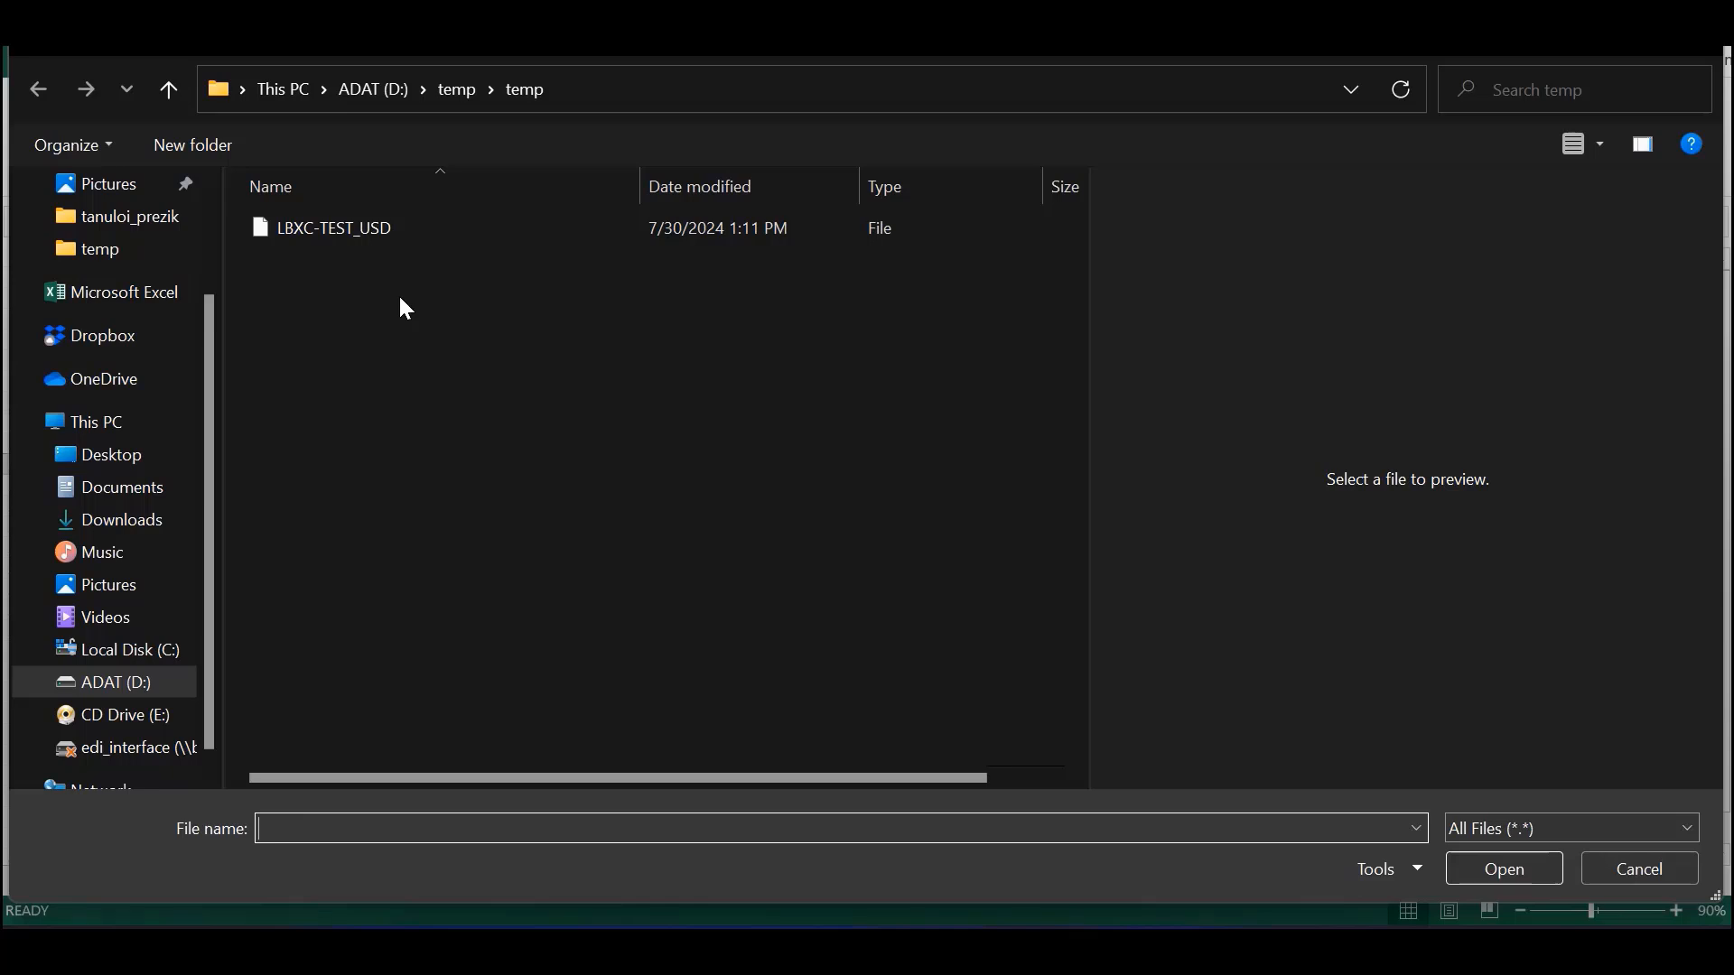
left_click(307, 230)
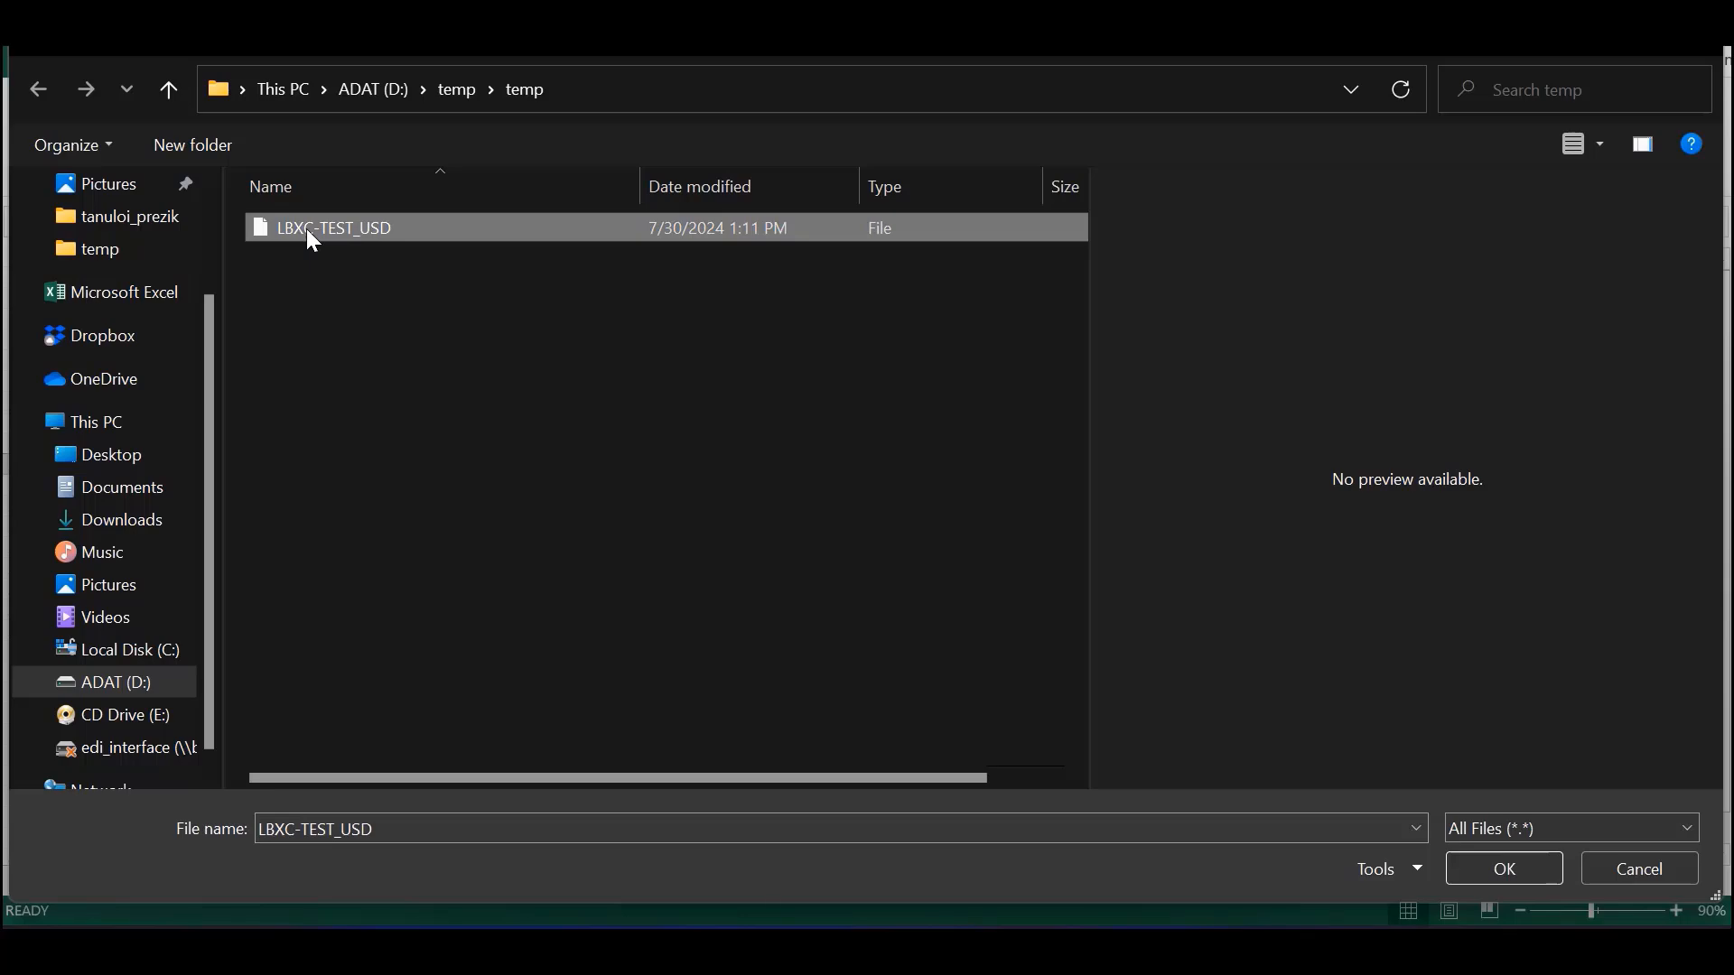
left_click(1517, 869)
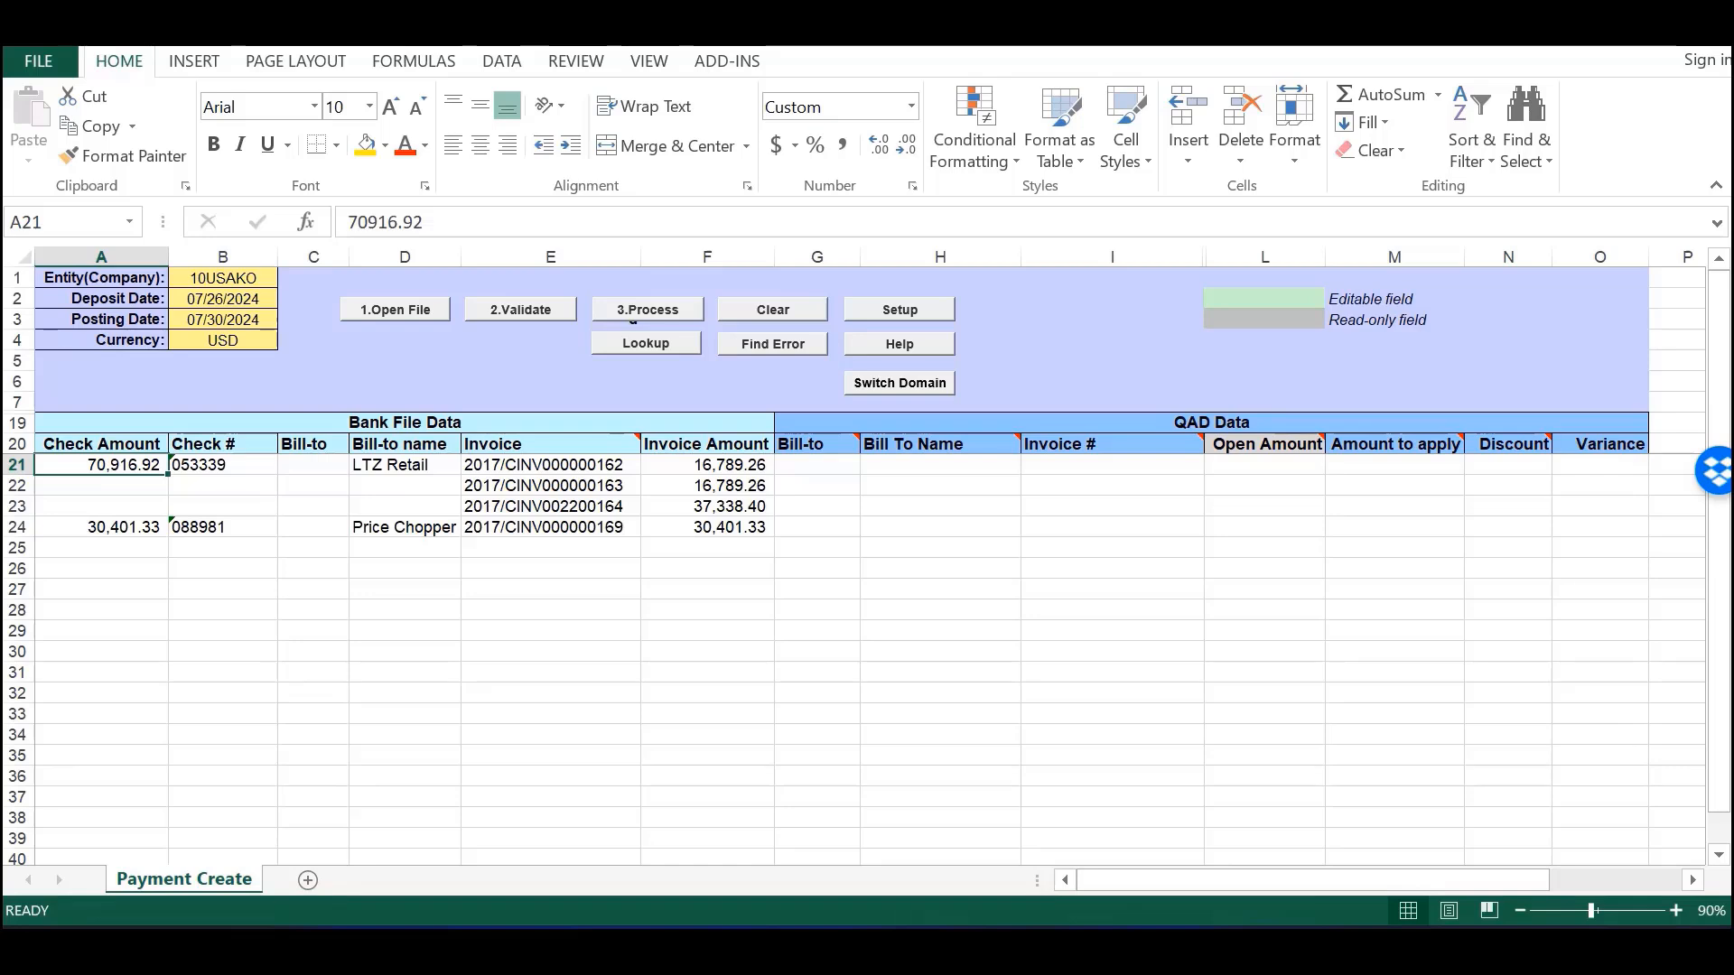
- Validate the imported checks, logging in to QAD with the user ID and password
left_click(527, 311)
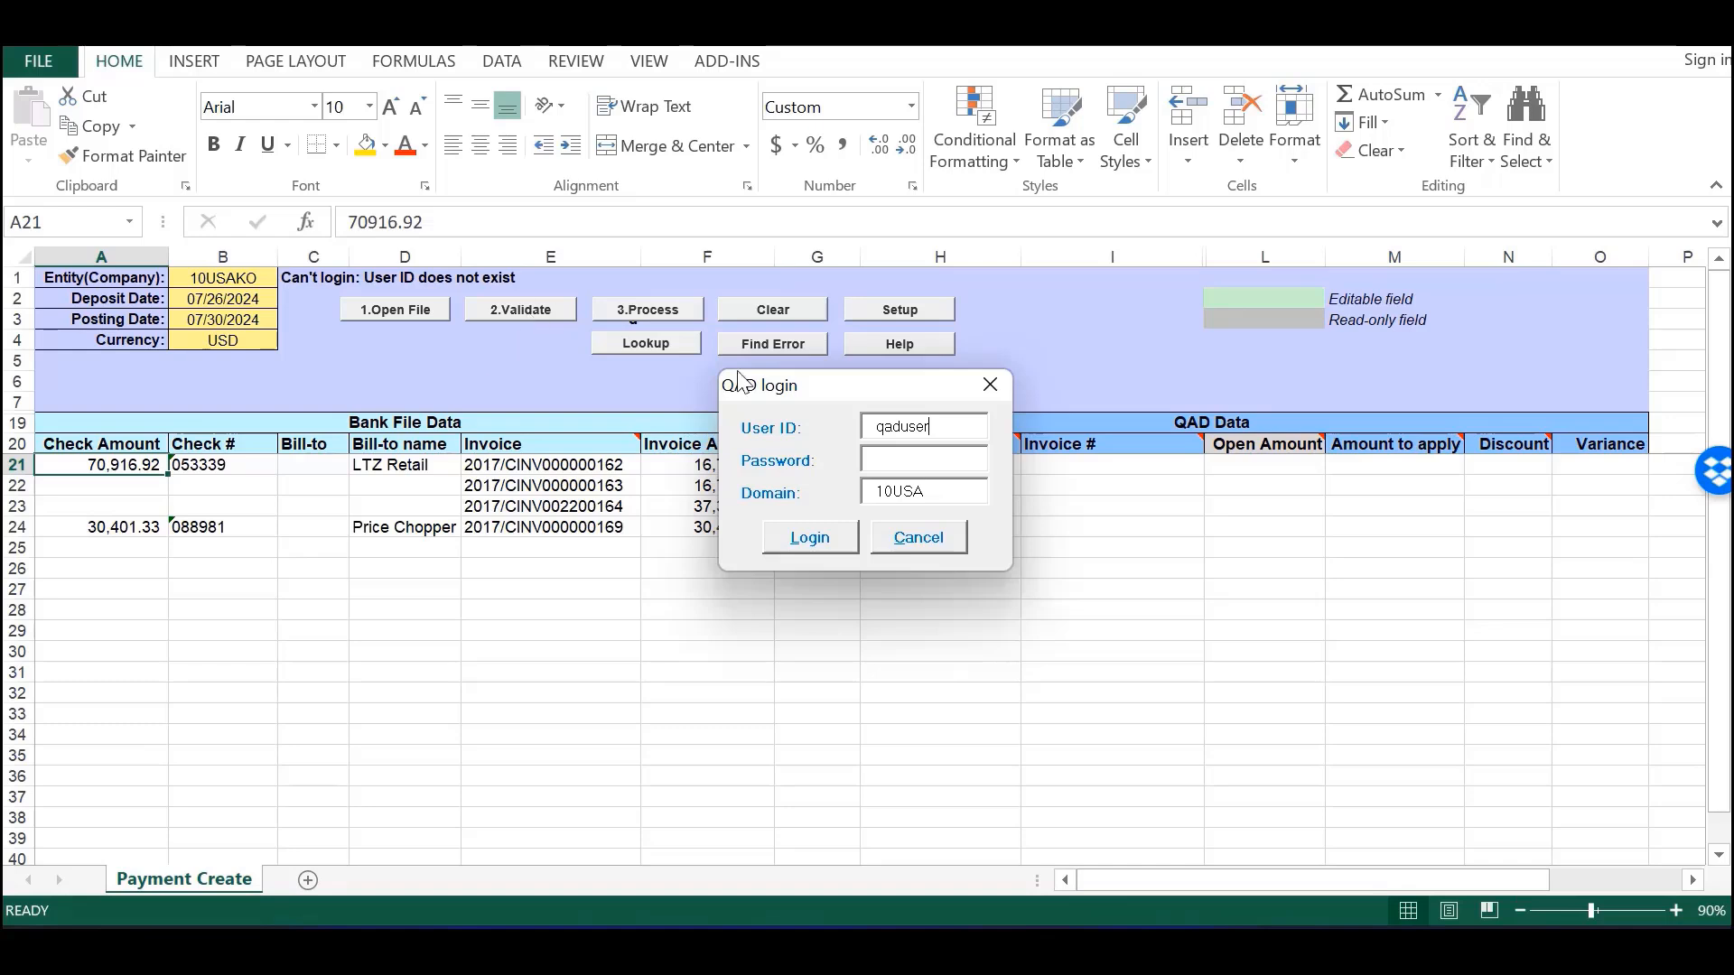
double_click(918, 434)
type("mfg")
type("******")
left_click(824, 538)
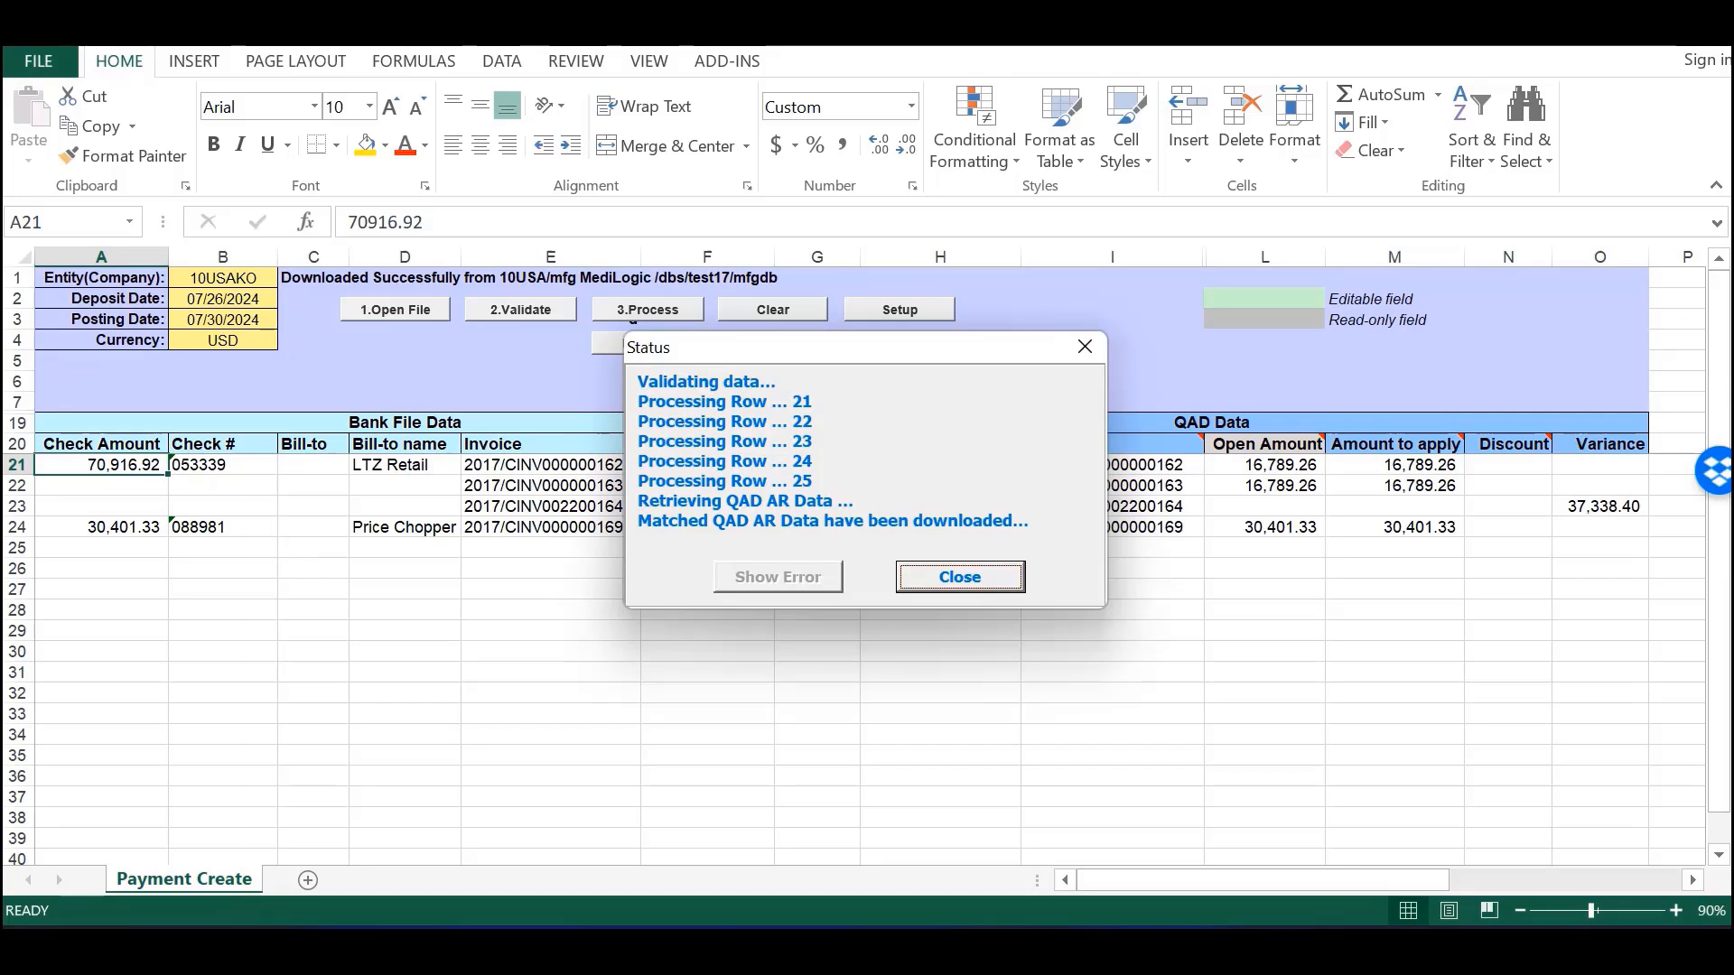
left_click(991, 584)
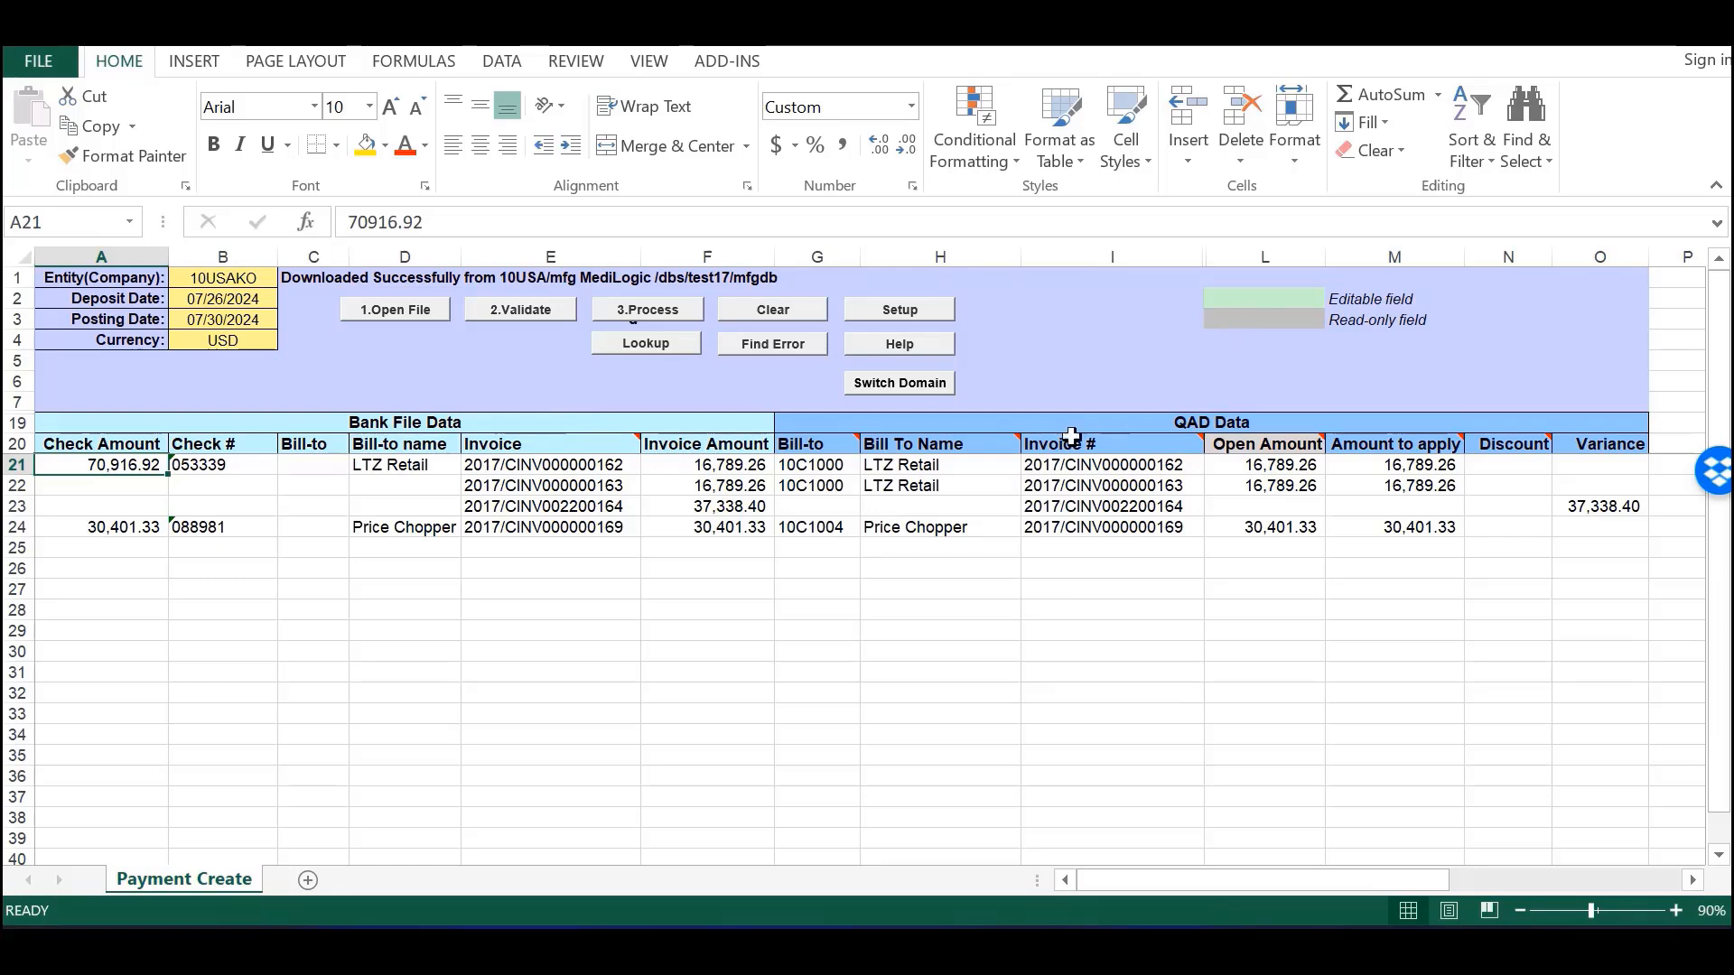
- Inspect G21's matched bill-to and row 23's empty QAD data across G23:O23
left_click(808, 462)
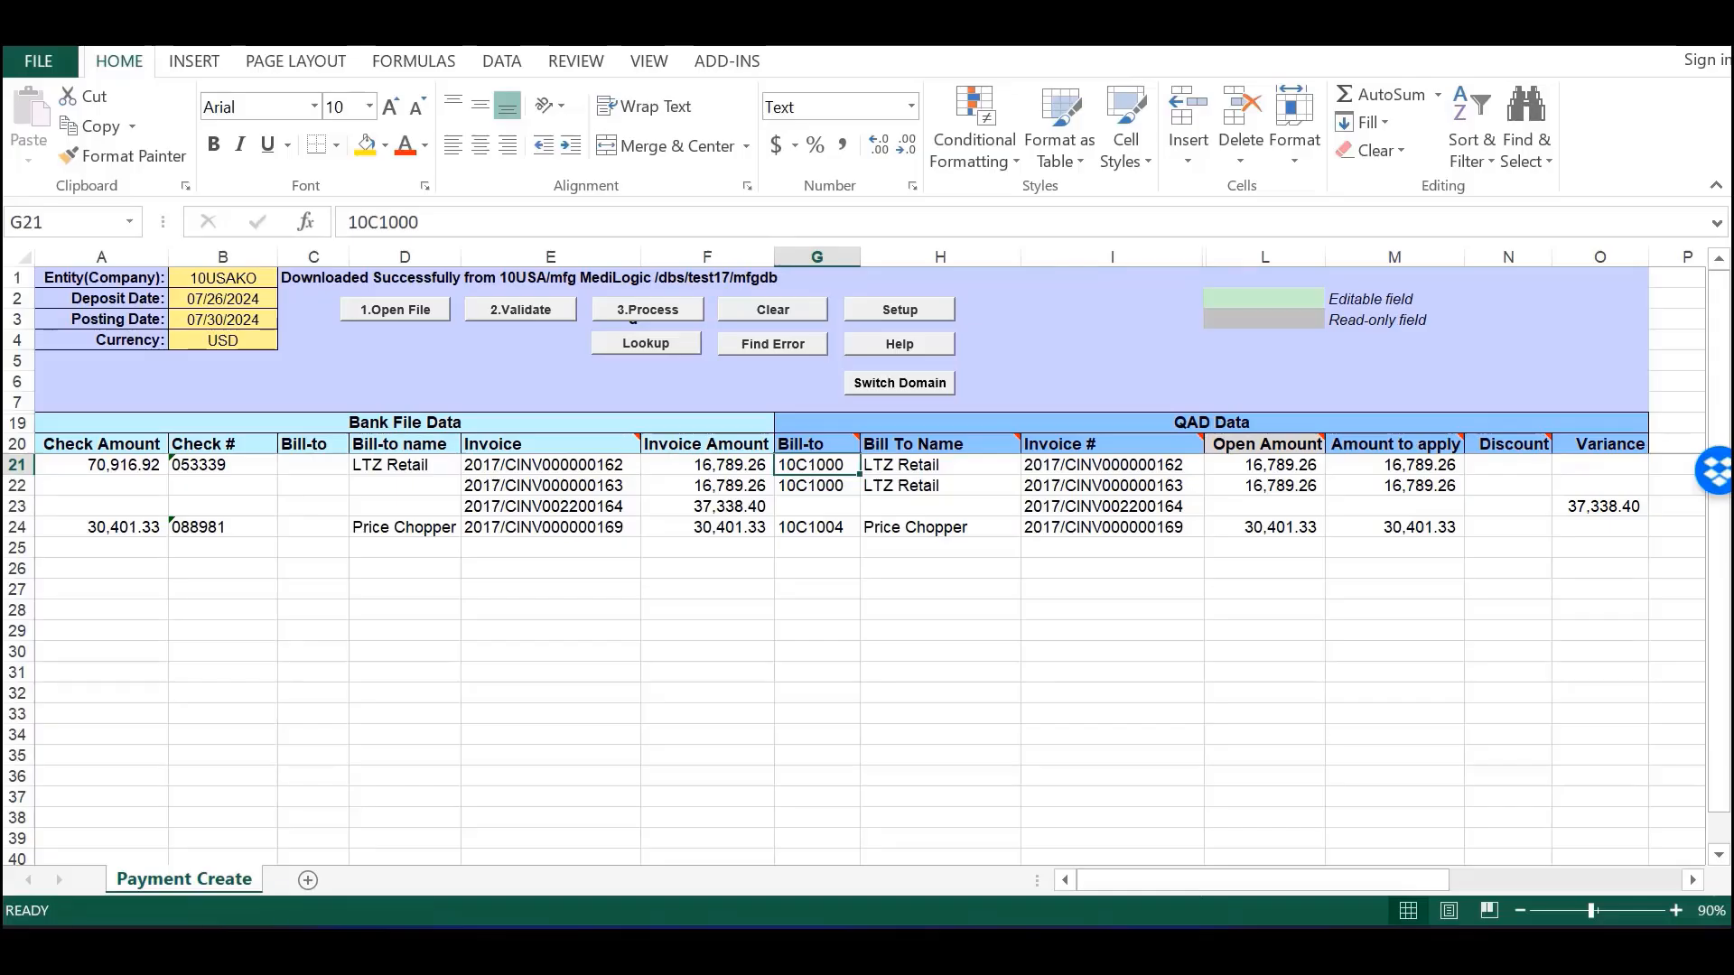
left_click_drag(793, 511, 1590, 505)
mouse_move(1234, 444)
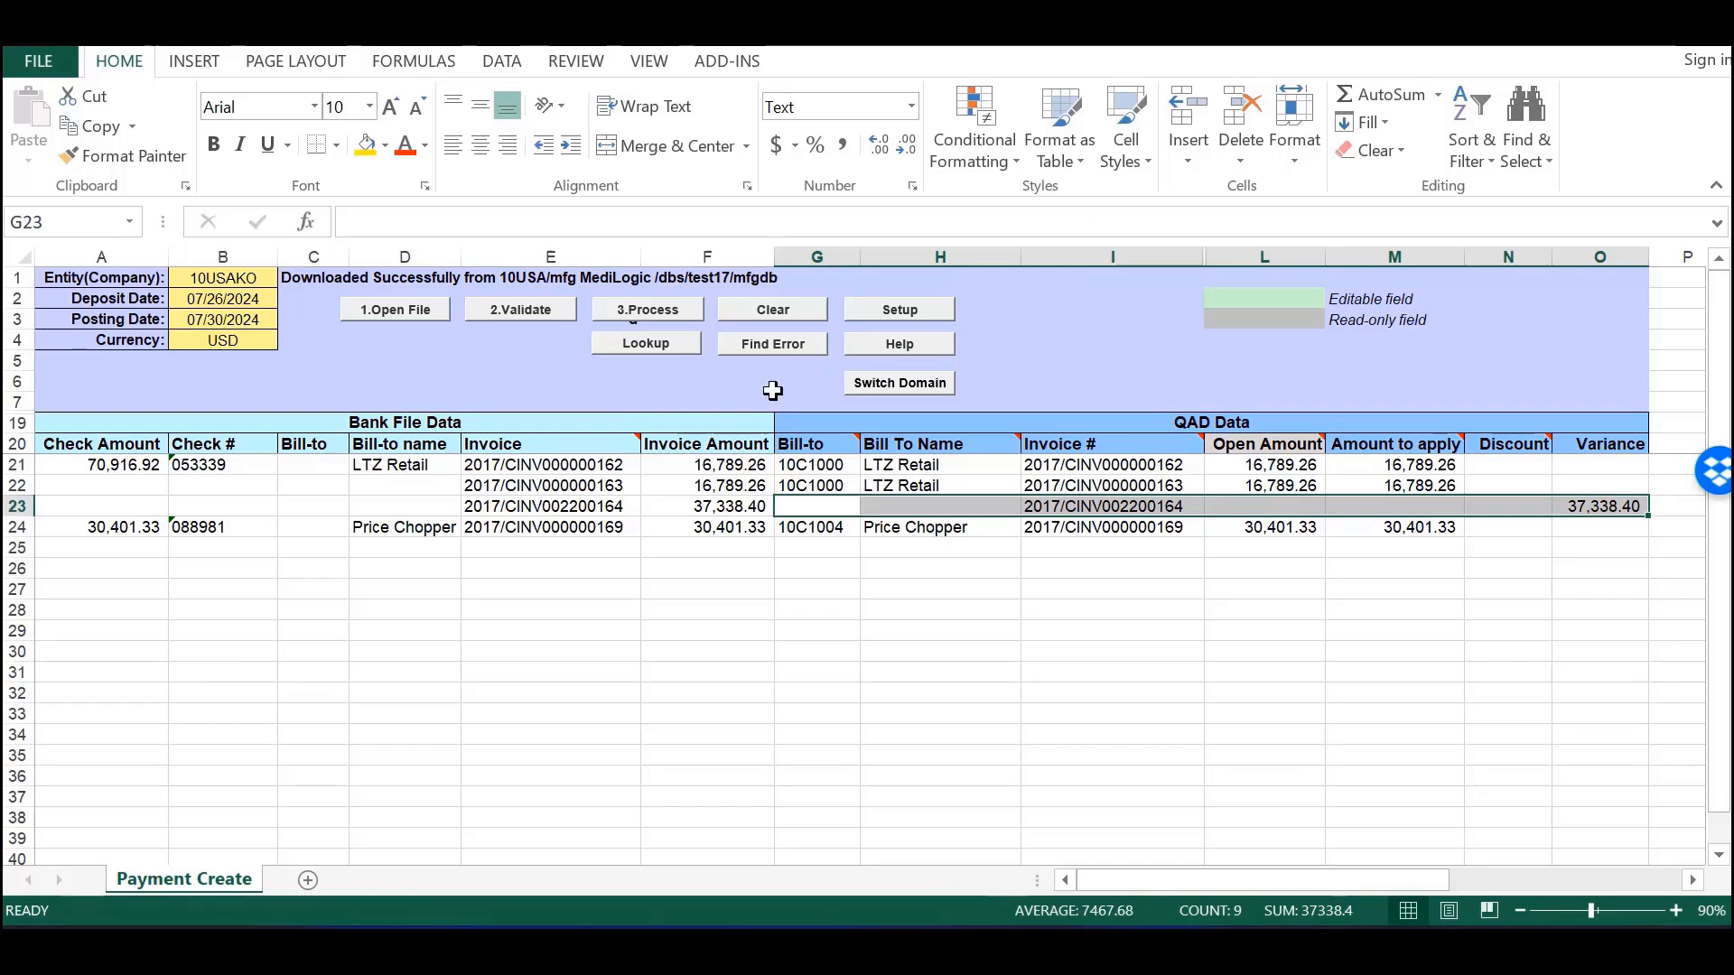
- Swap E23's invoice for 2017/CINV000000164 via Lookup and revalidate with 2.Validate
left_click(549, 504)
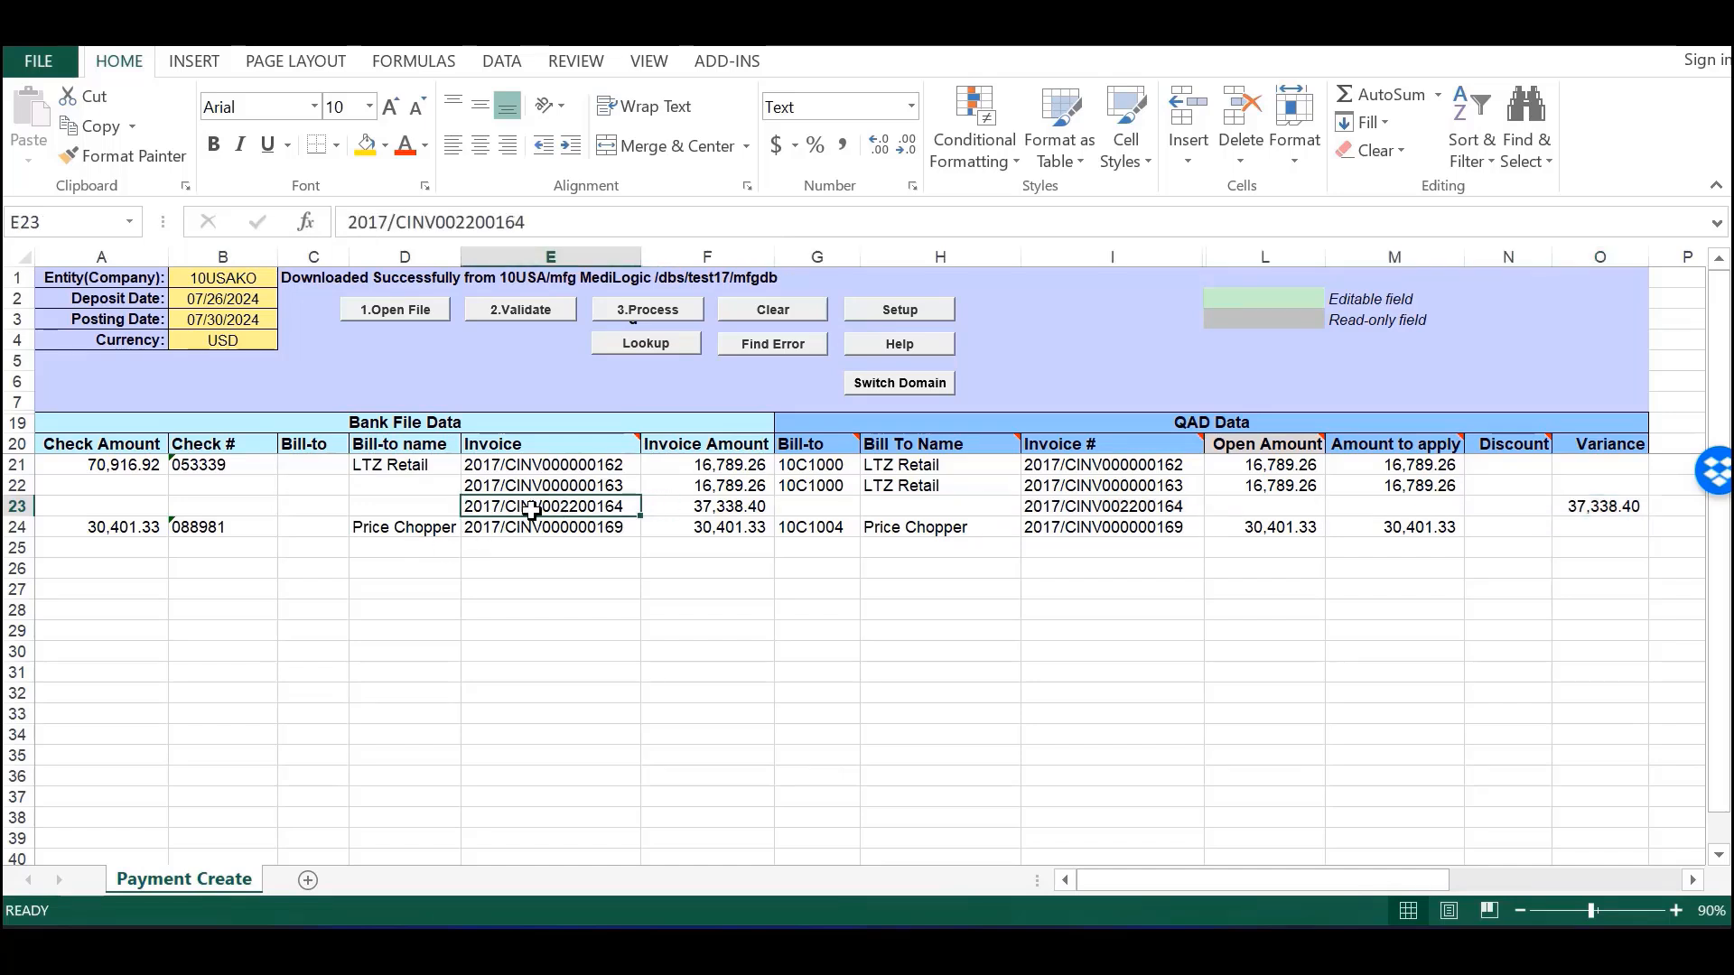
left_click(658, 350)
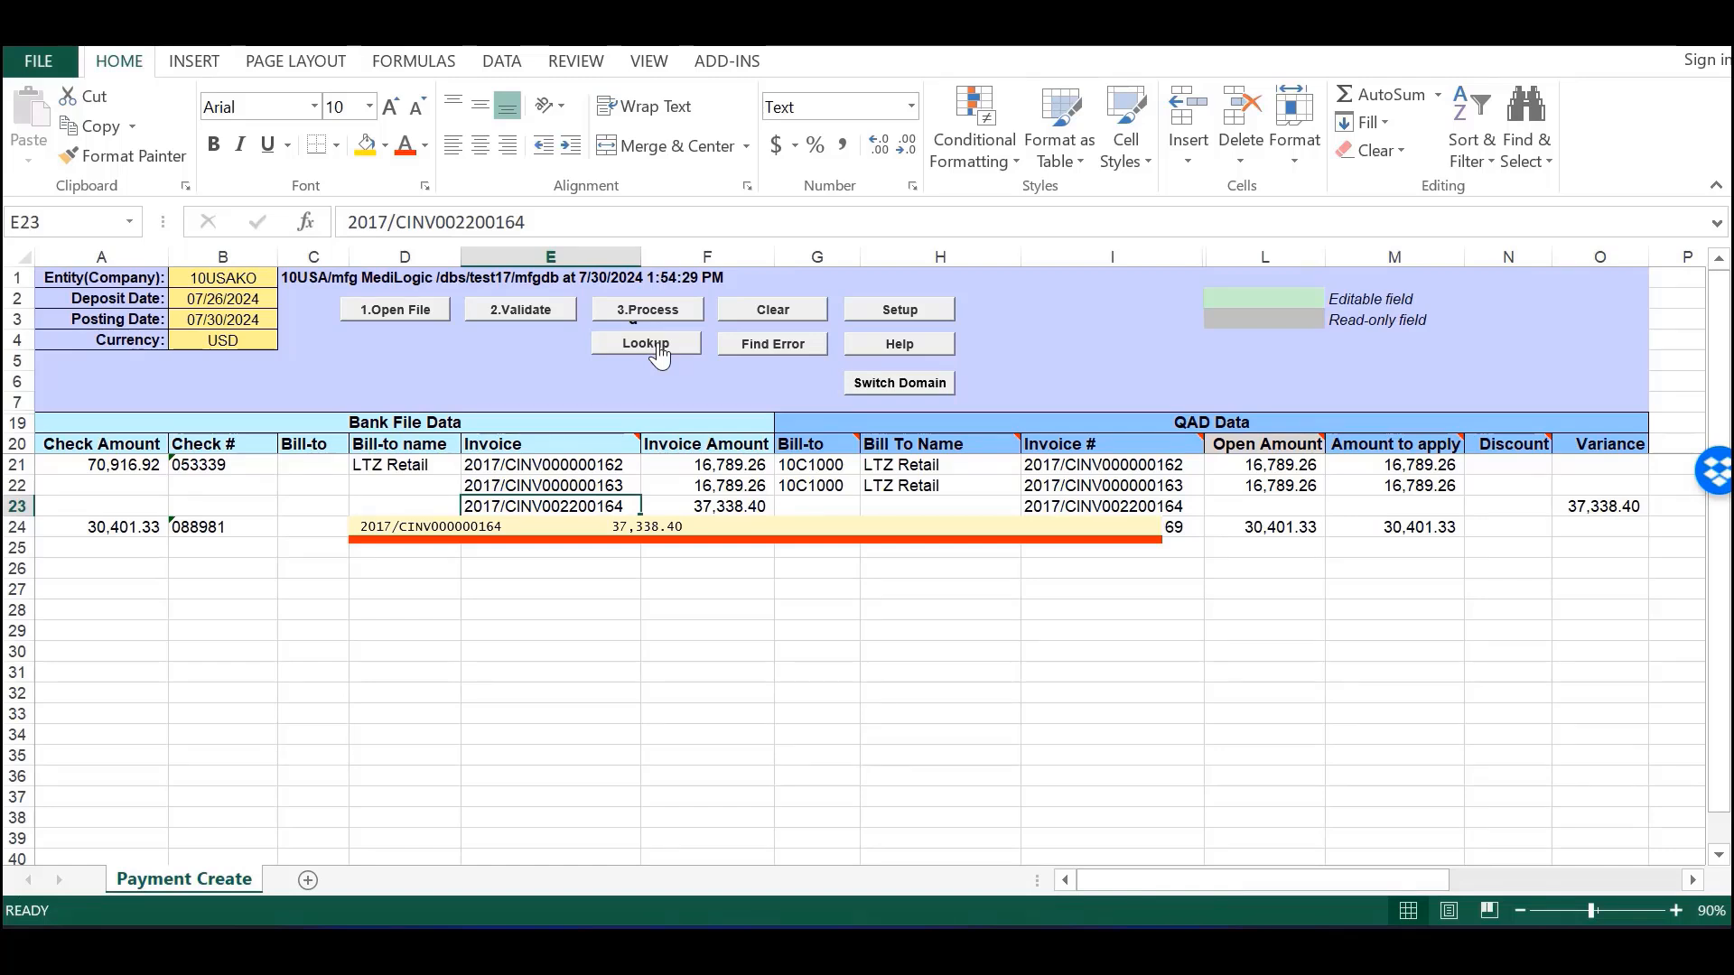
double_click(643, 528)
left_click(529, 311)
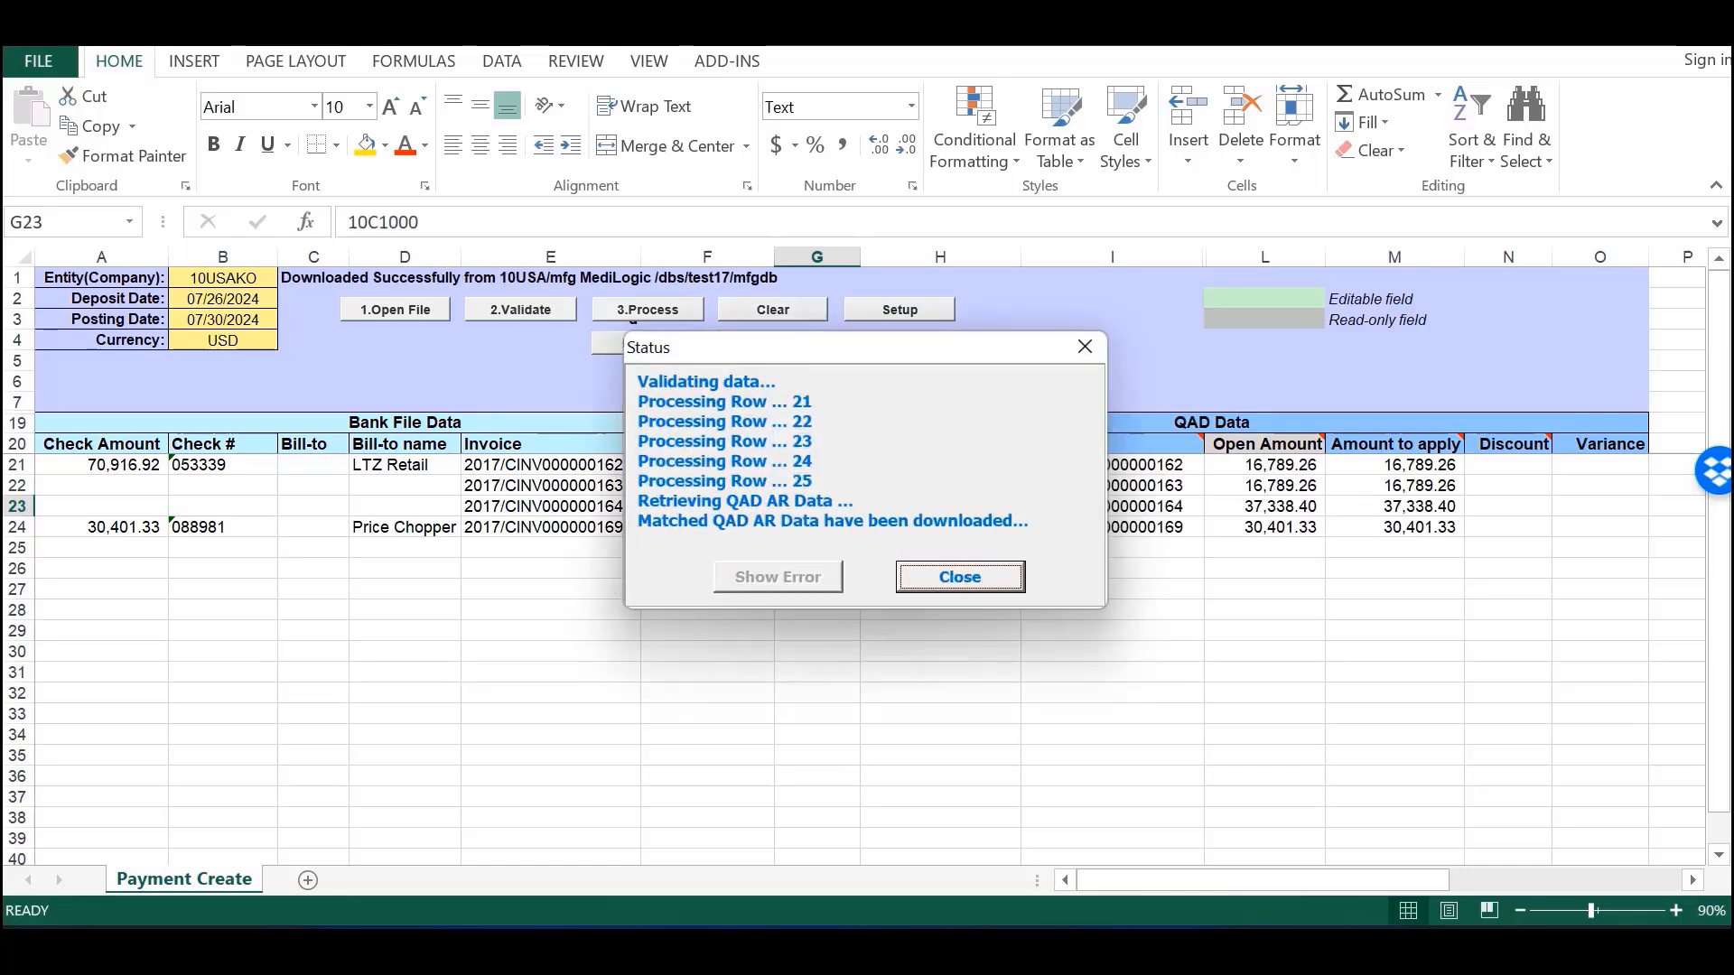
- Run 3.Process on the validated payments, which reports an error for entity 10USAKO
left_click(984, 582)
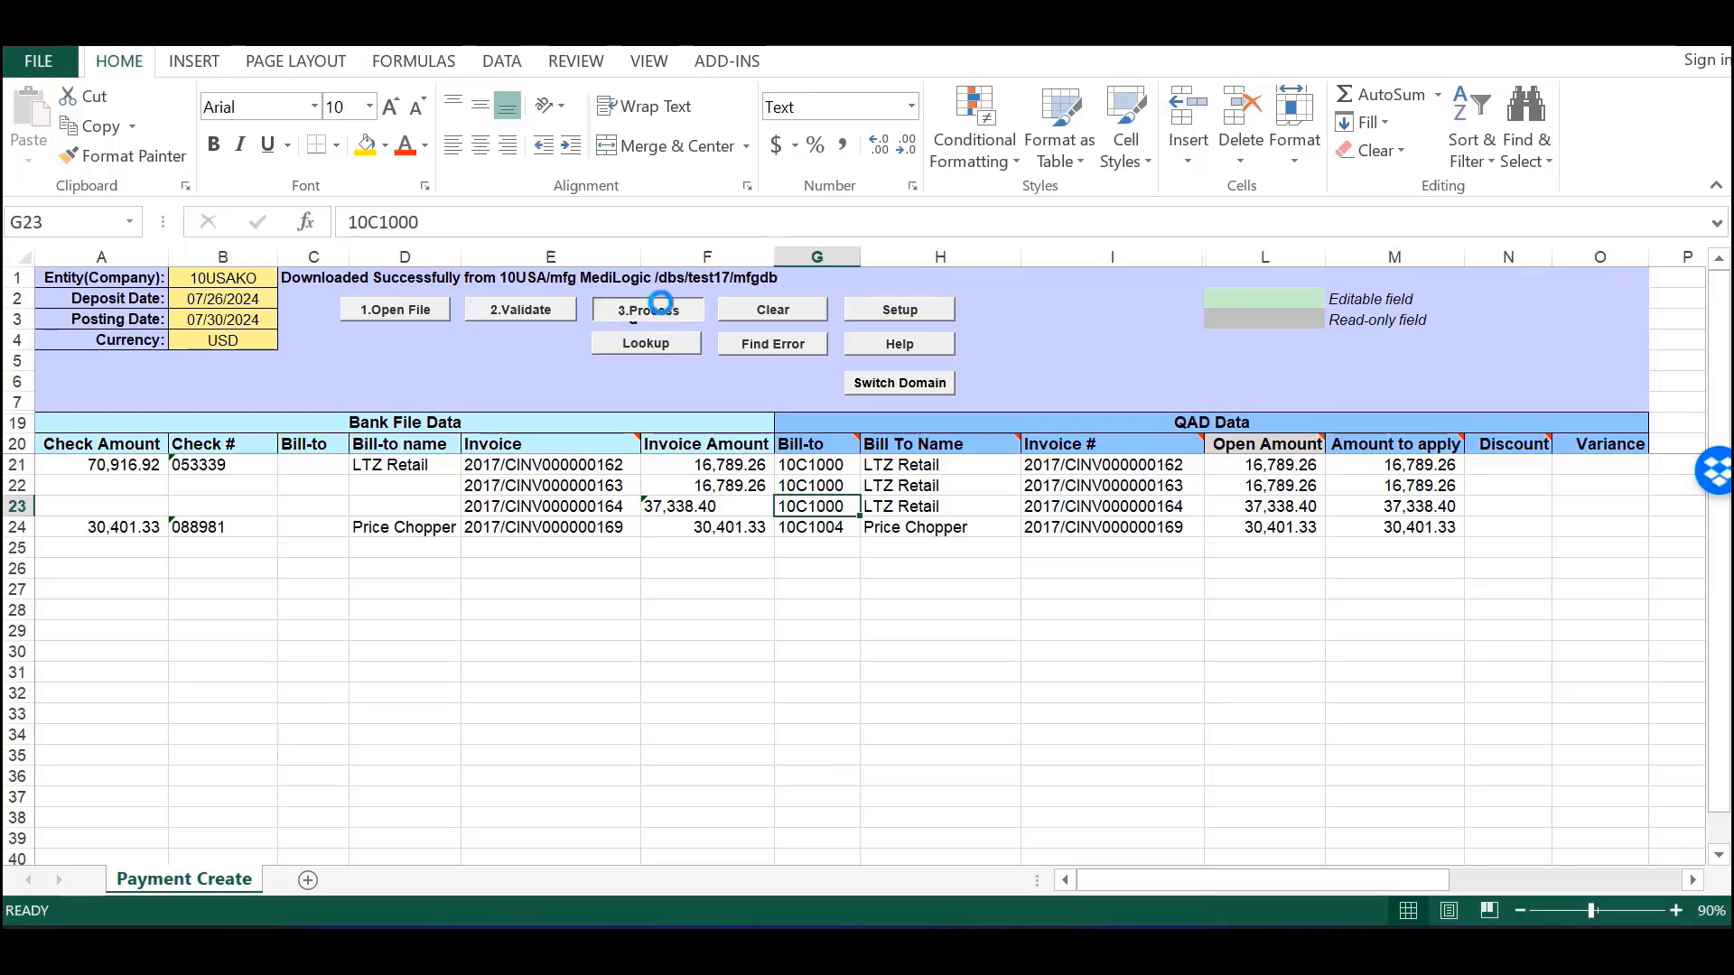
left_click(664, 312)
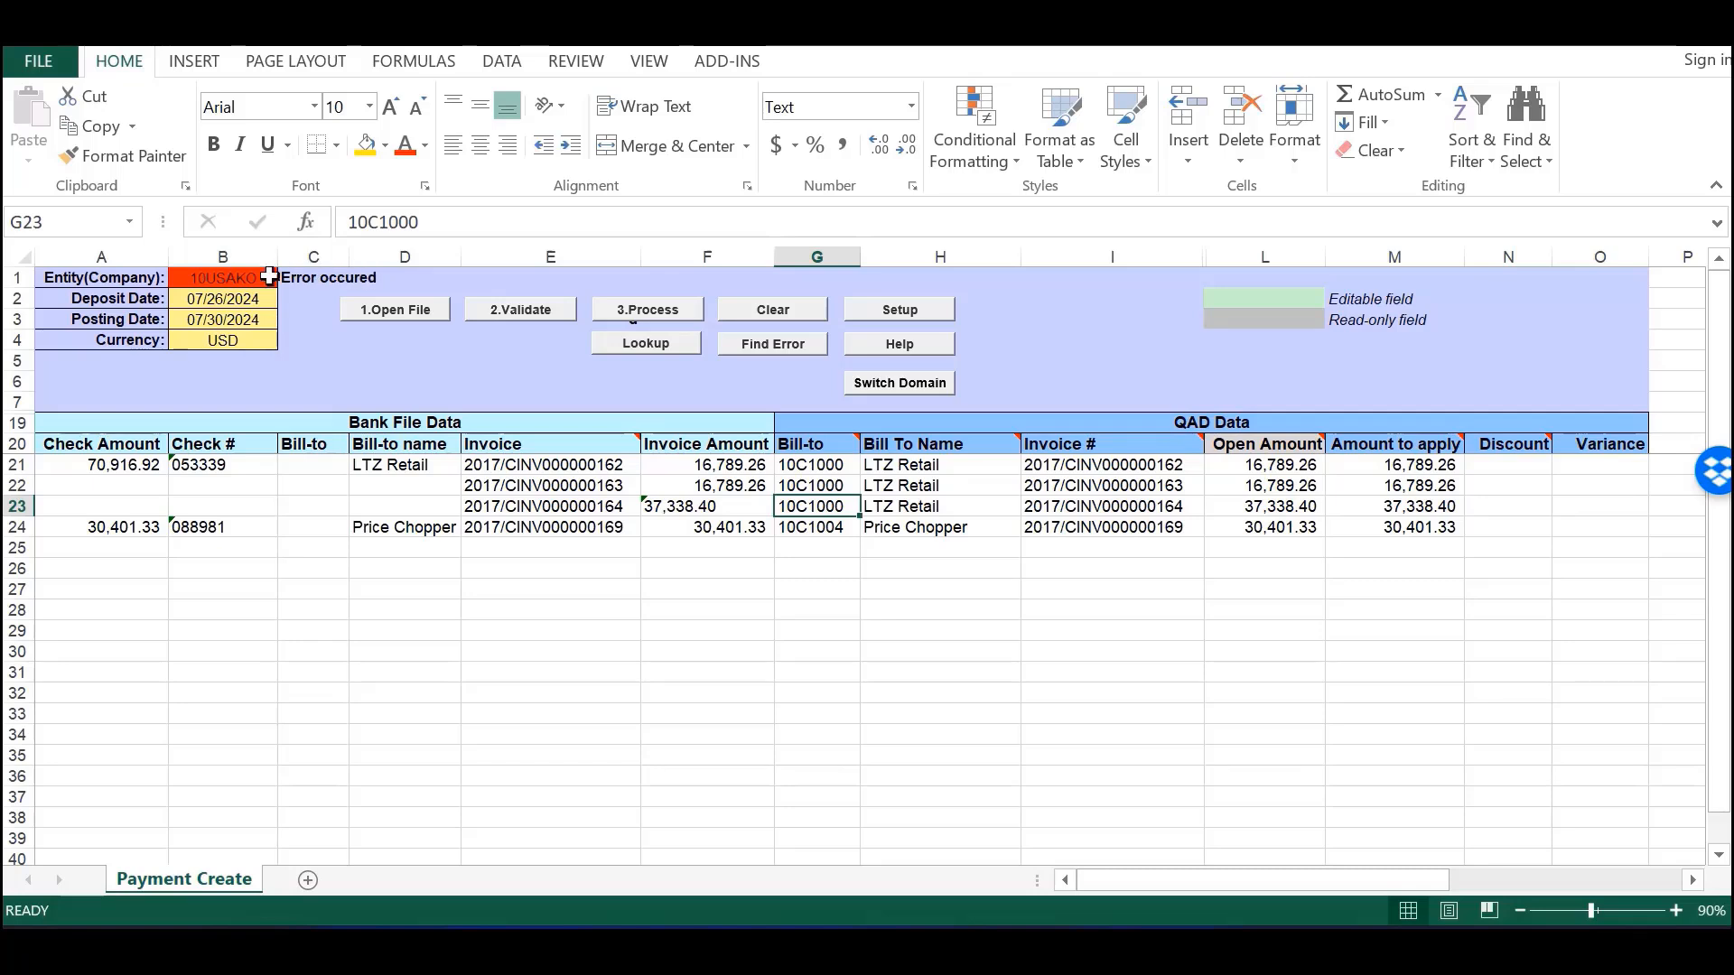
- Change entity B1 from 10USAKO to 10USACO and rerun 3.Process to load the payments
mouse_move(243, 278)
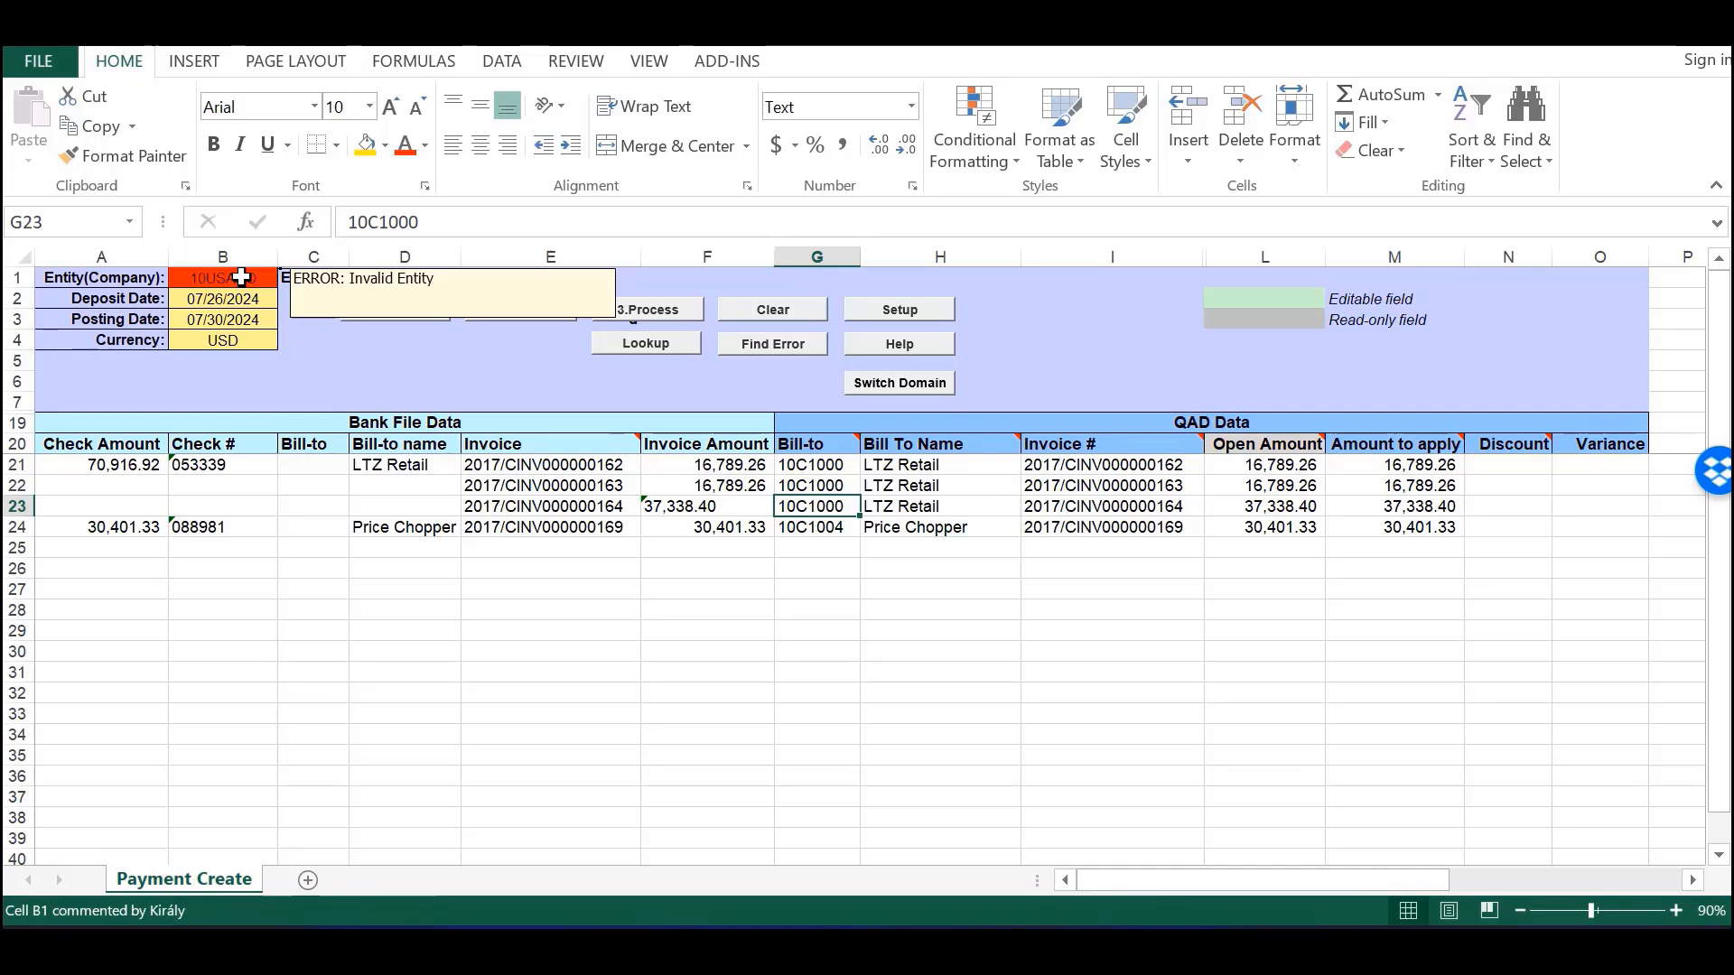
left_click(242, 277)
left_click(453, 231)
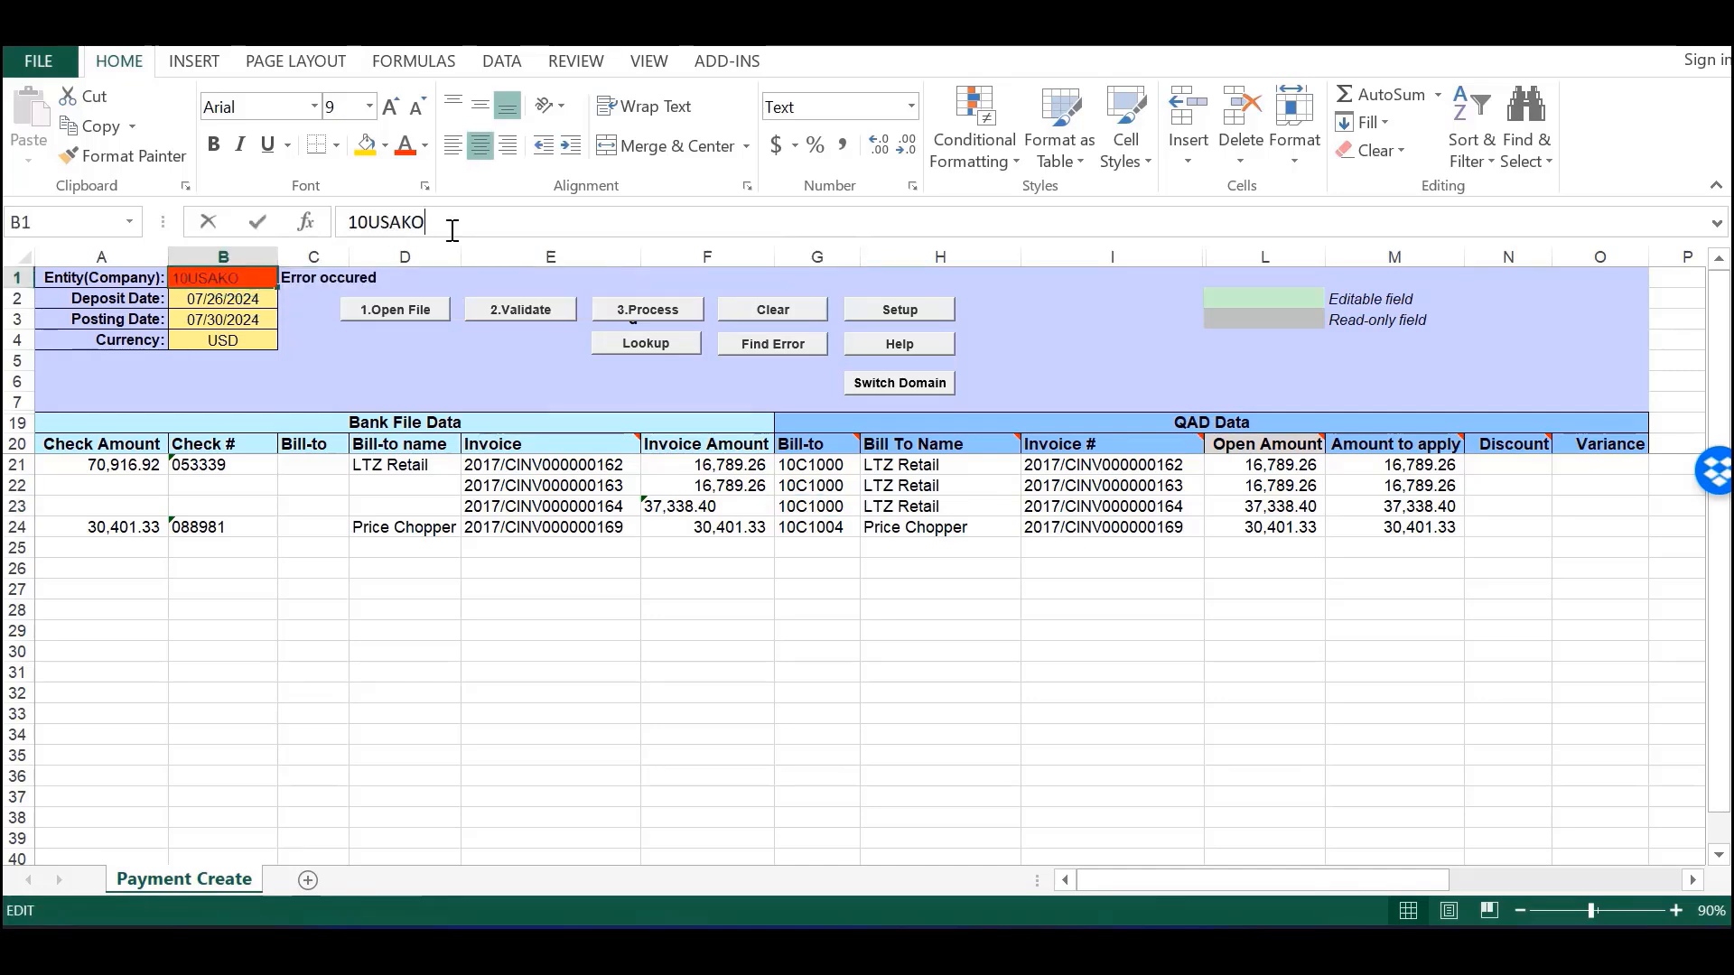
key("BackSpace")
key("BackSpace")
type("CO")
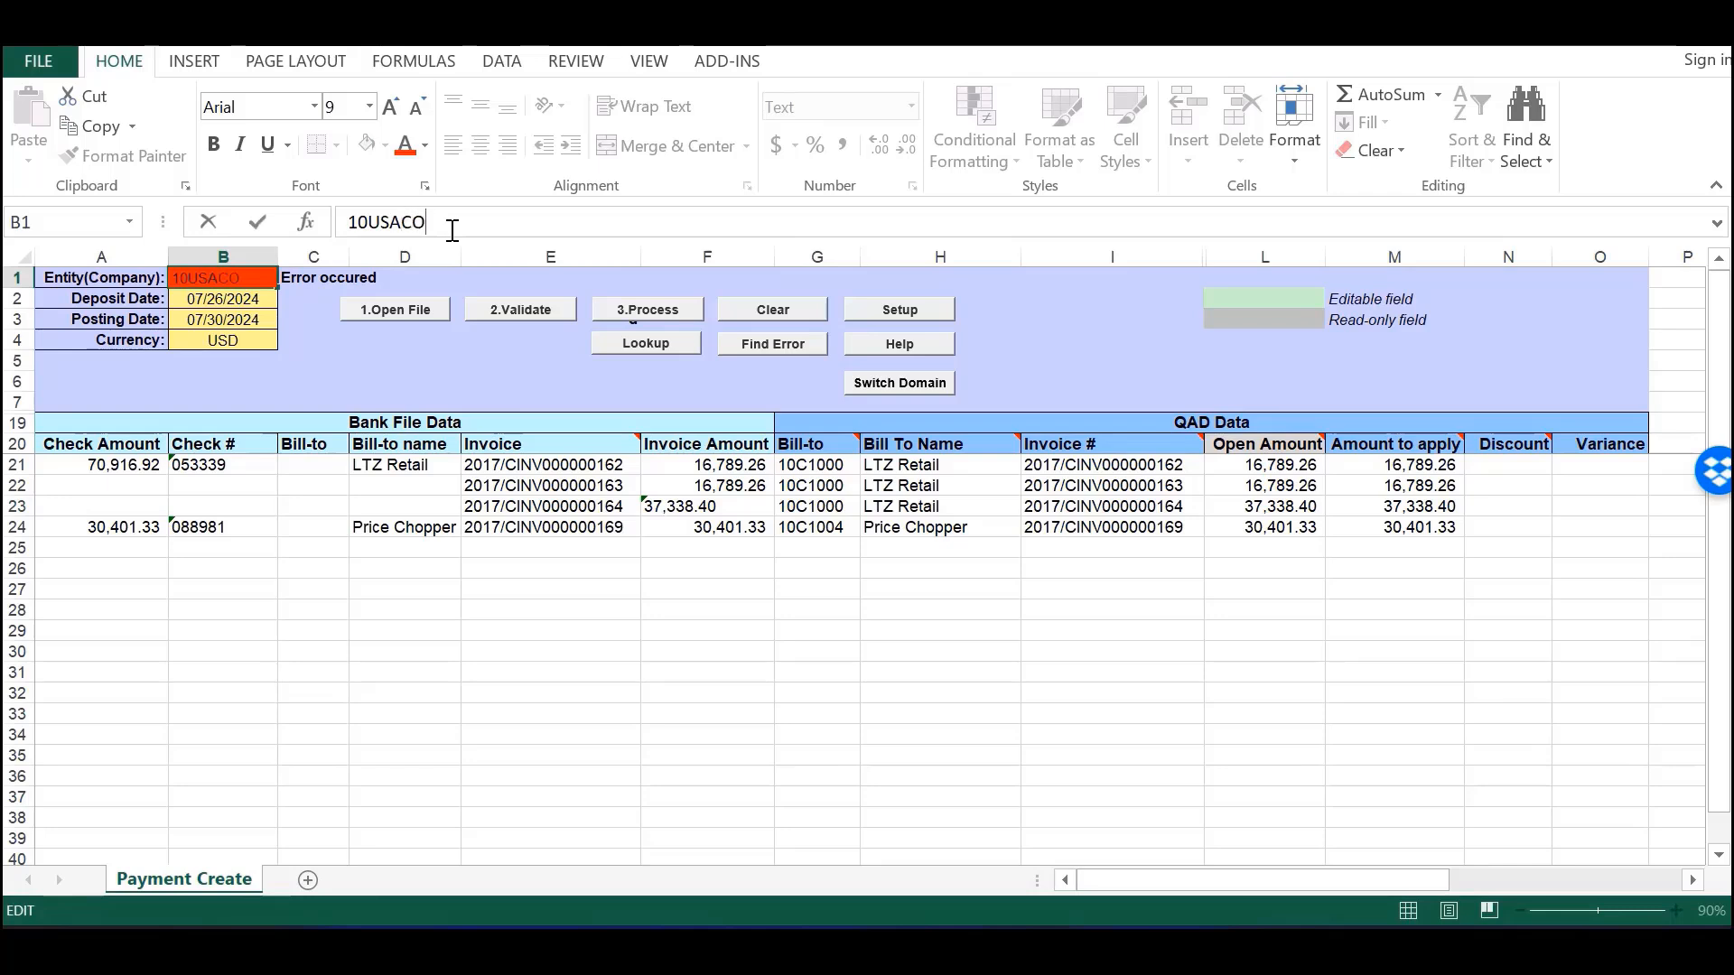
key("Return")
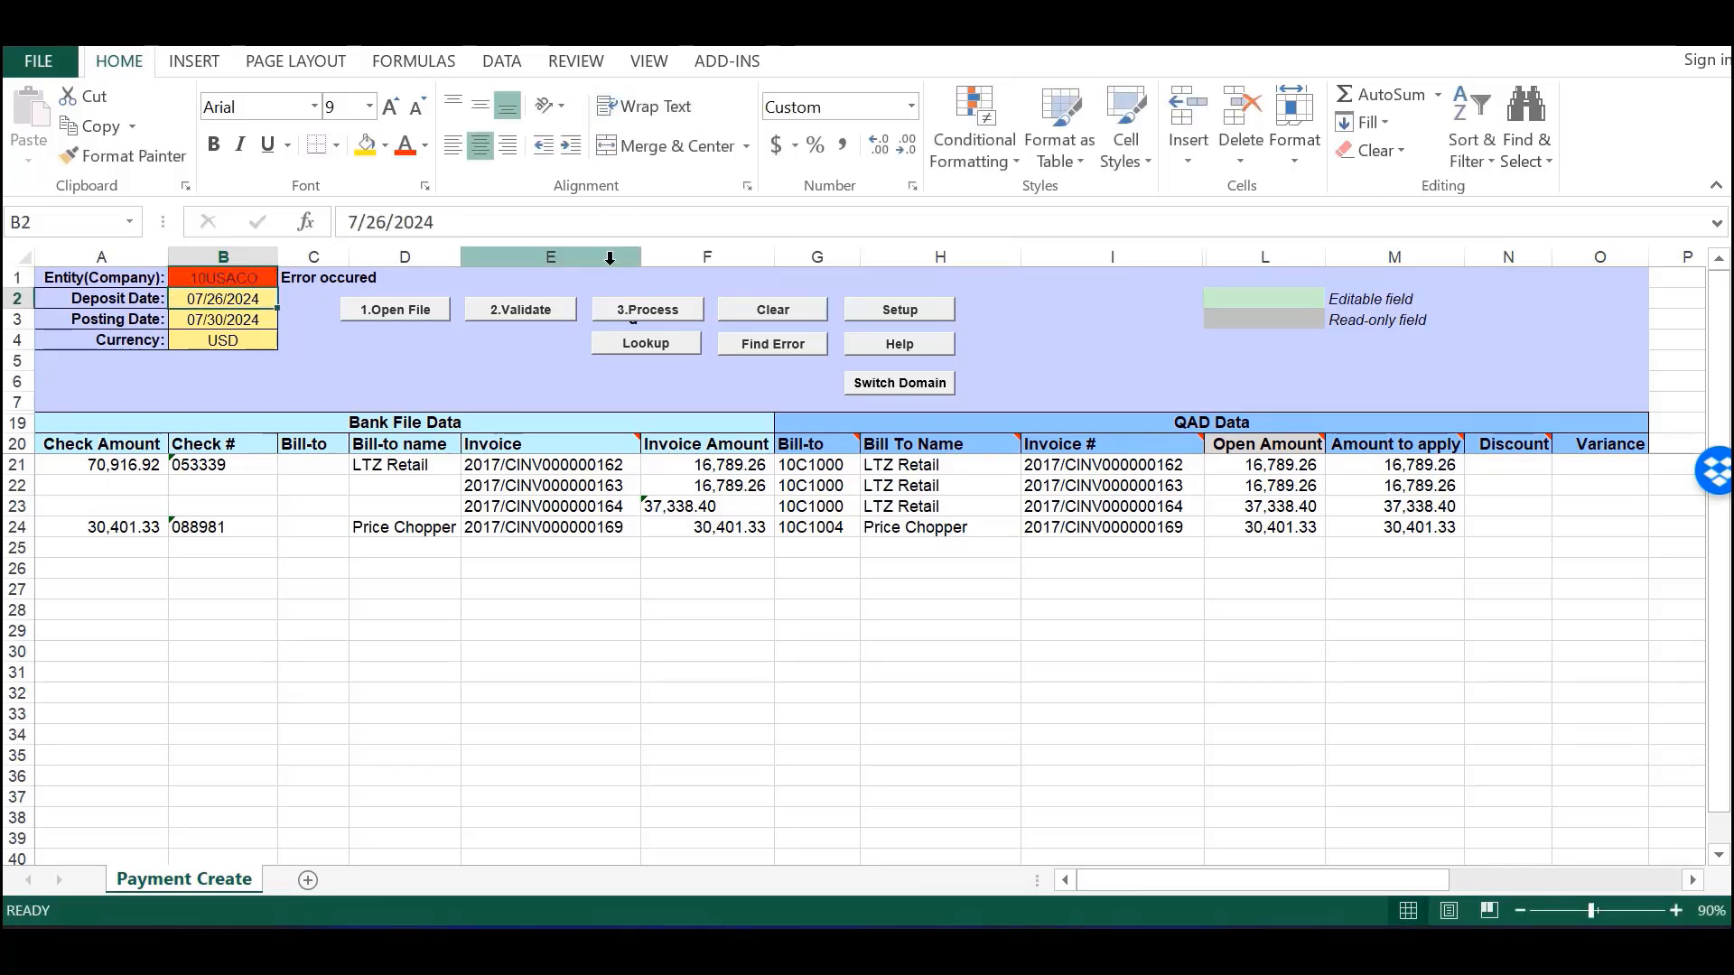
left_click(633, 309)
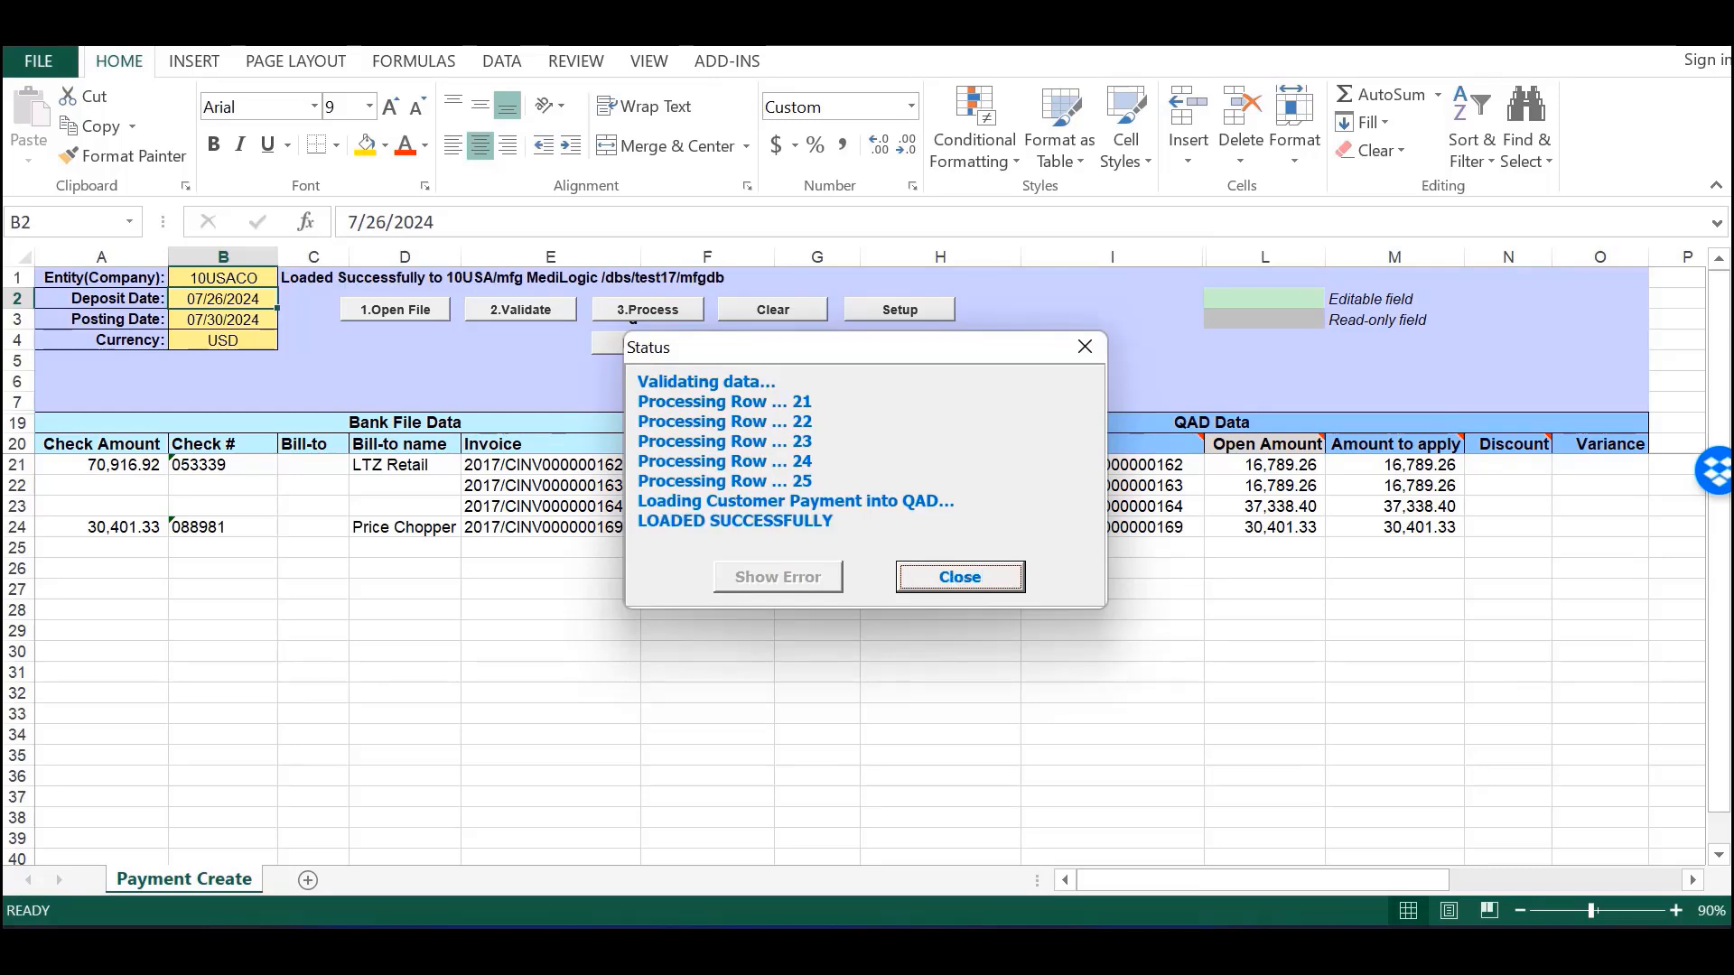
left_click(988, 576)
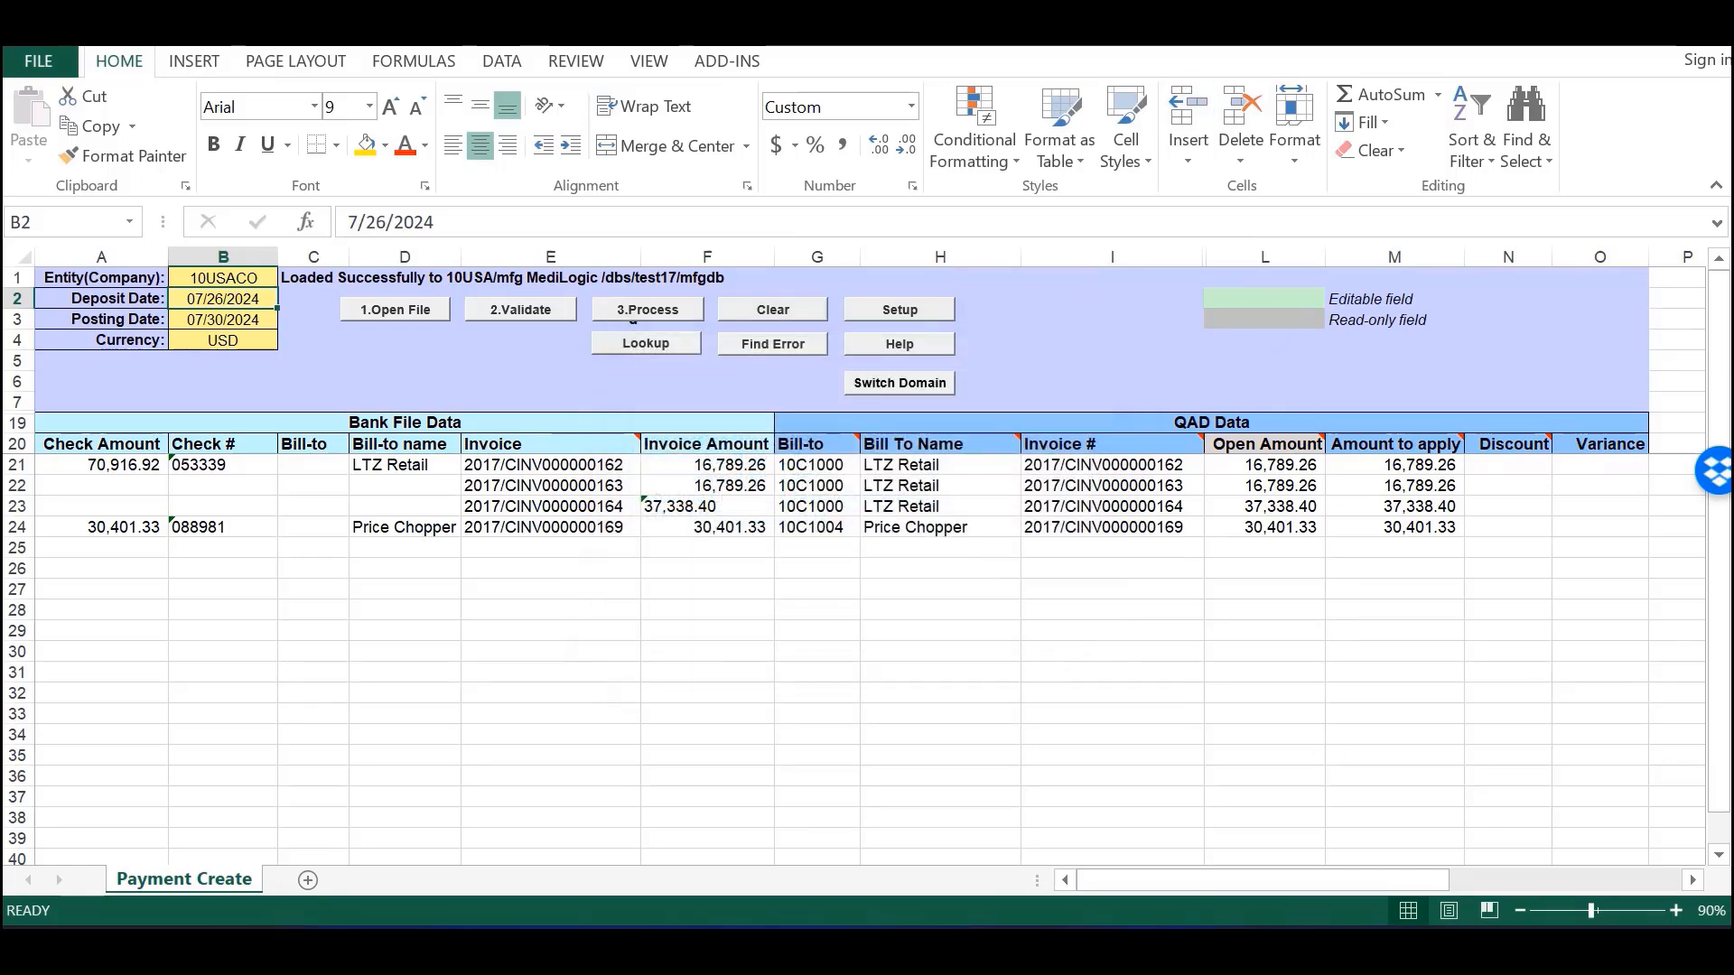
- Maximize QAD and search the Applications panel for 'customer payment view'
left_click(1300, 945)
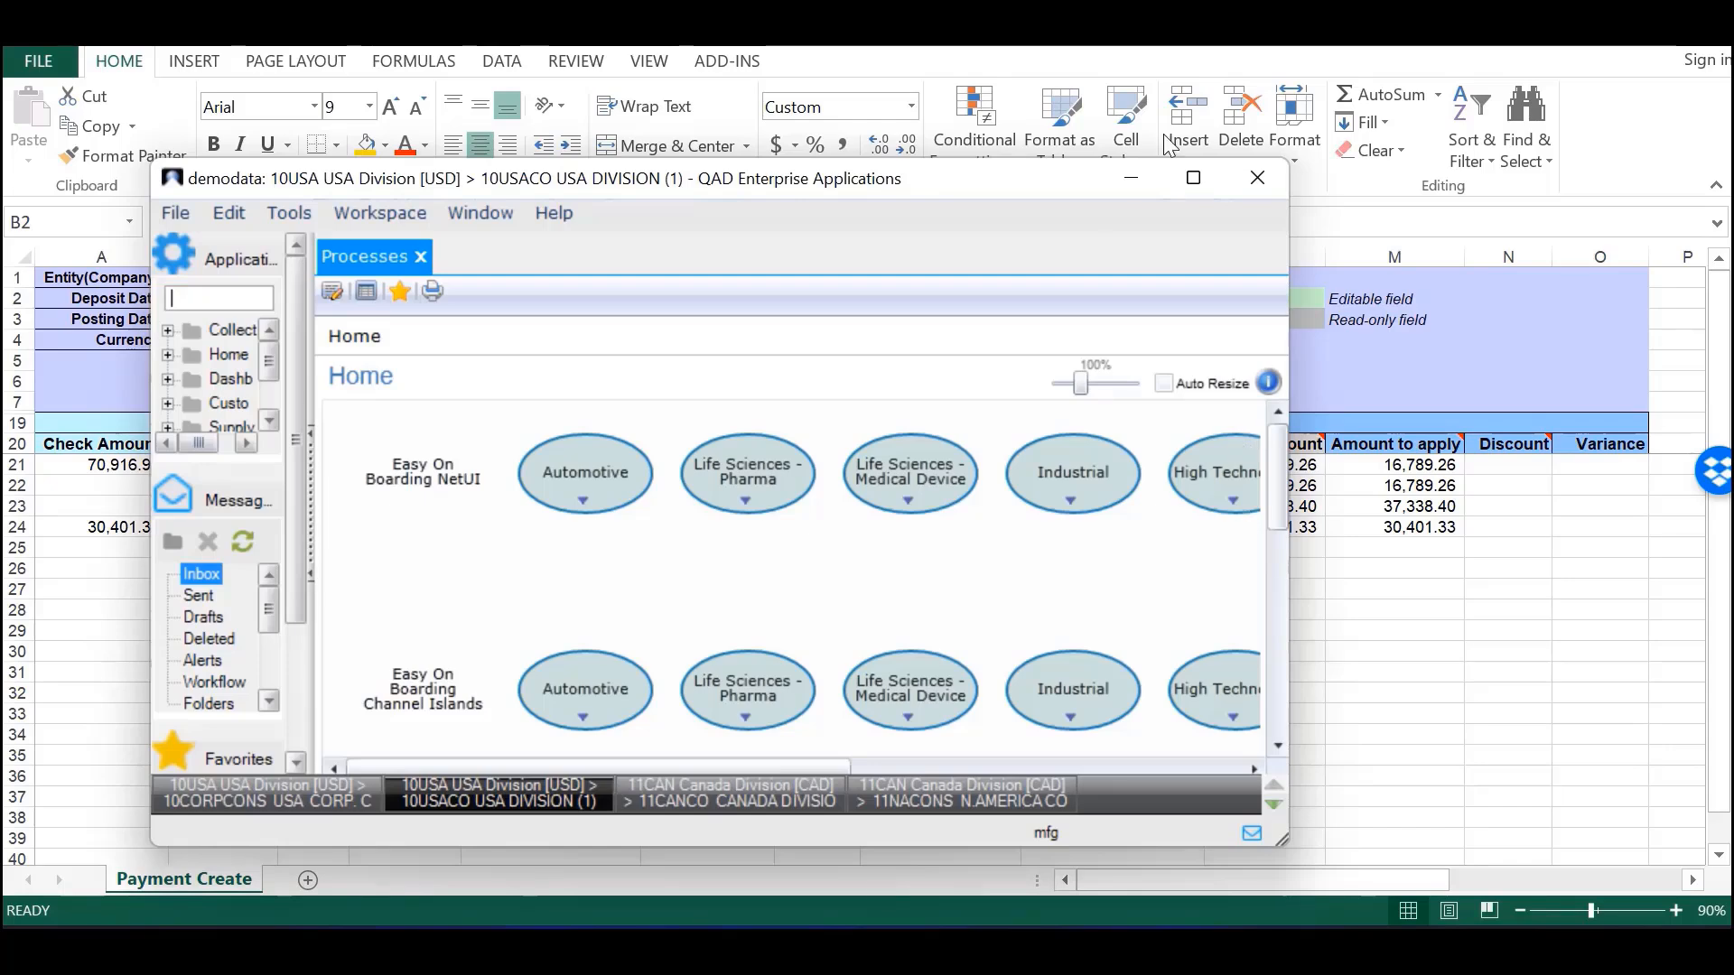
double_click(858, 186)
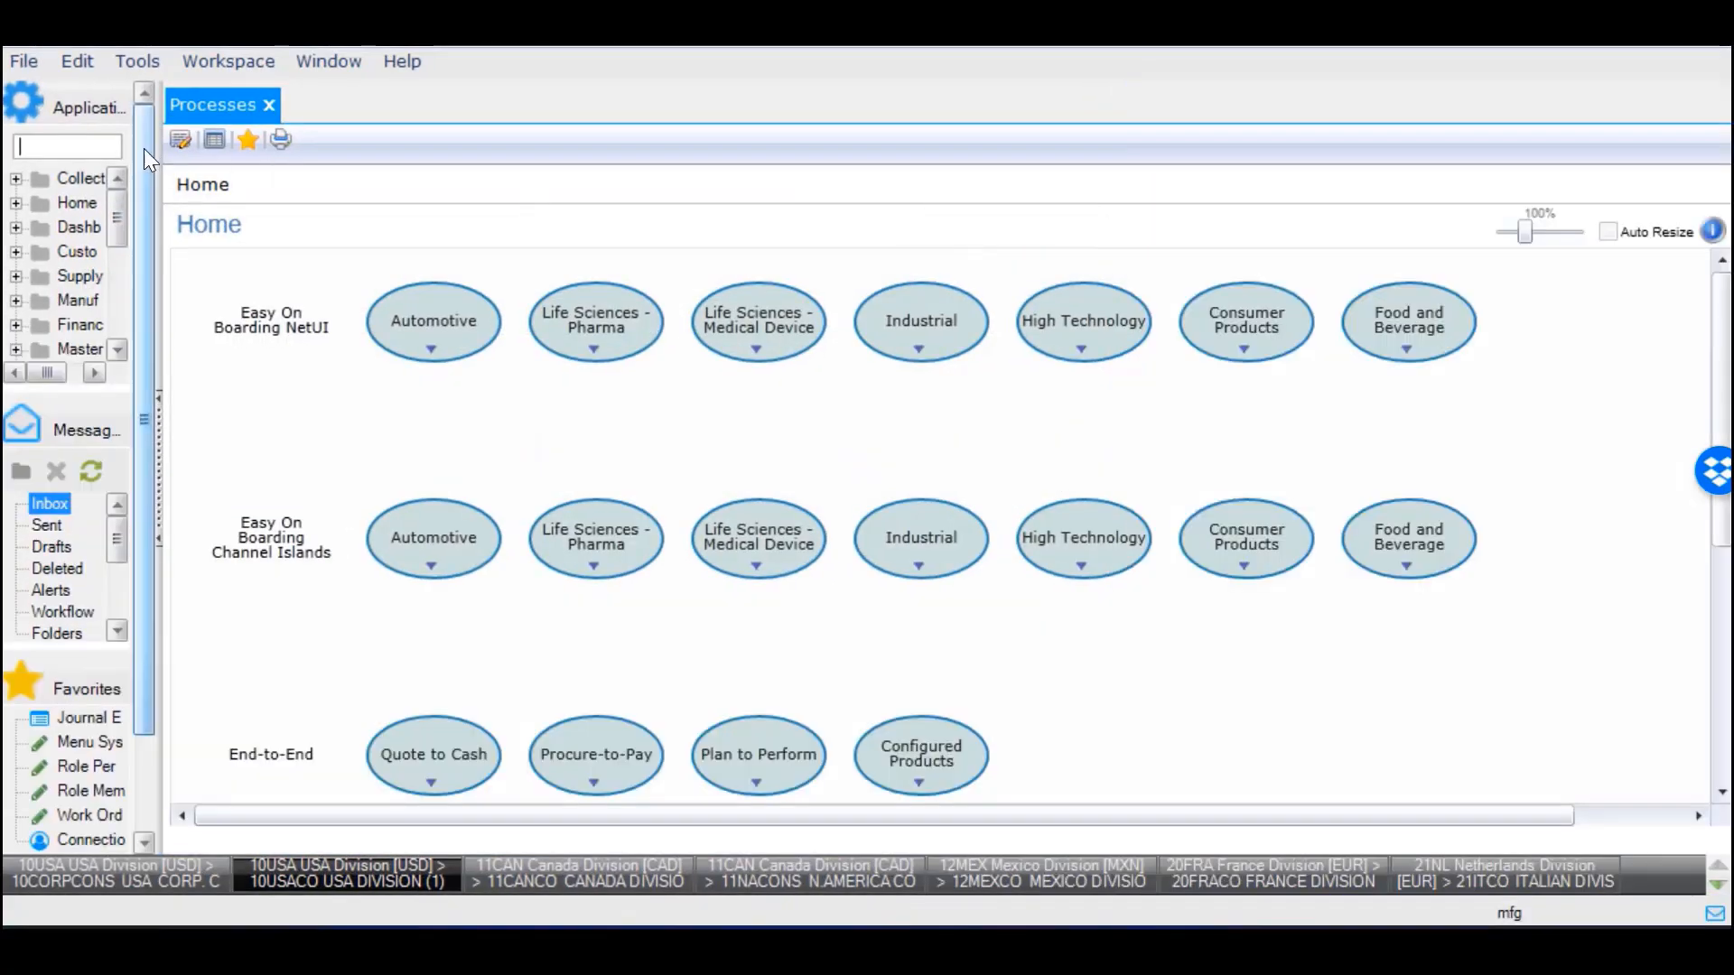
type("customer p")
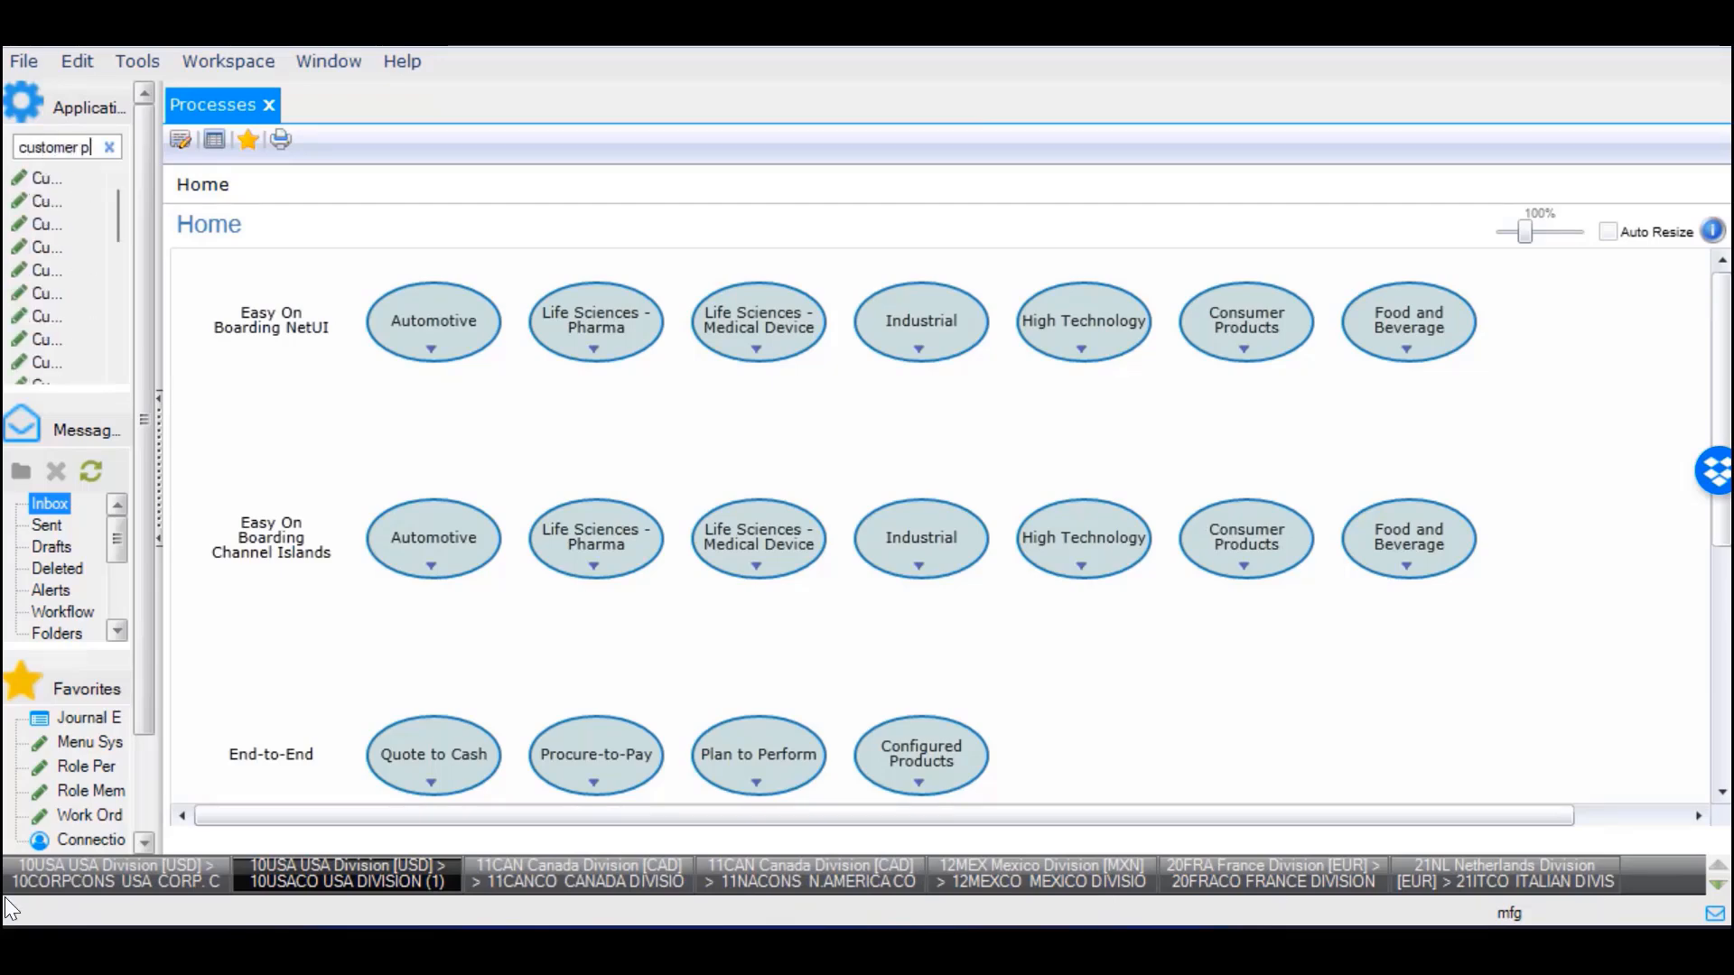
left_click_drag(157, 124, 441, 153)
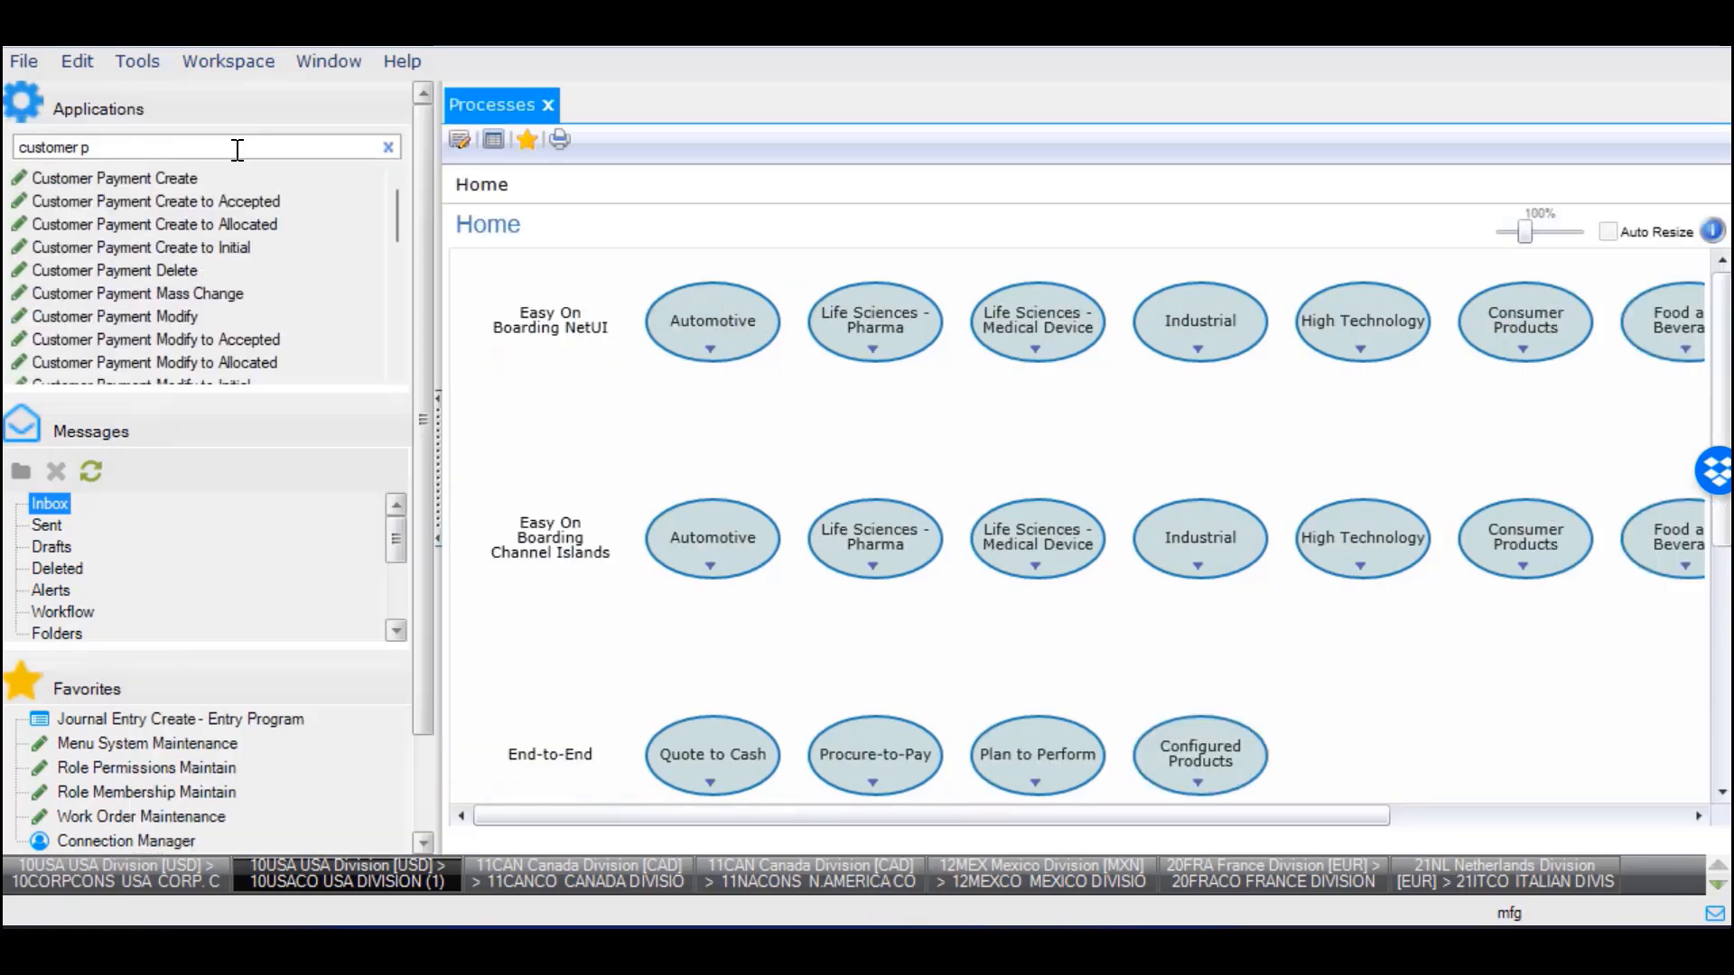
type("ayment view")
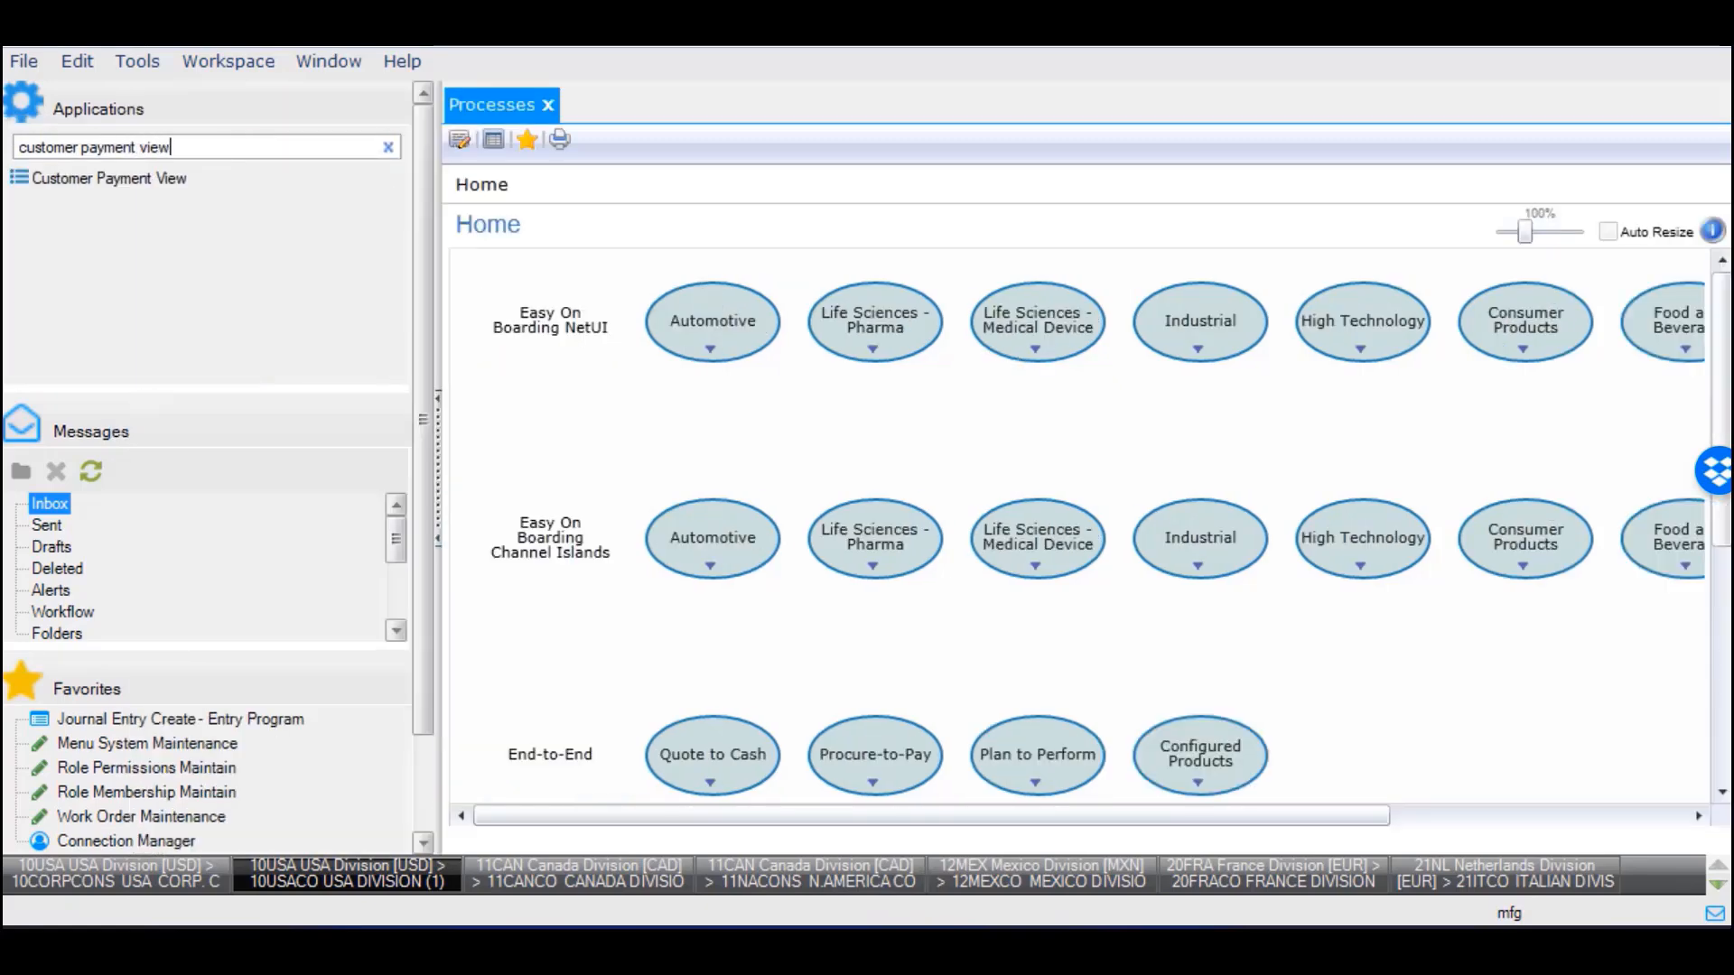
key("Return")
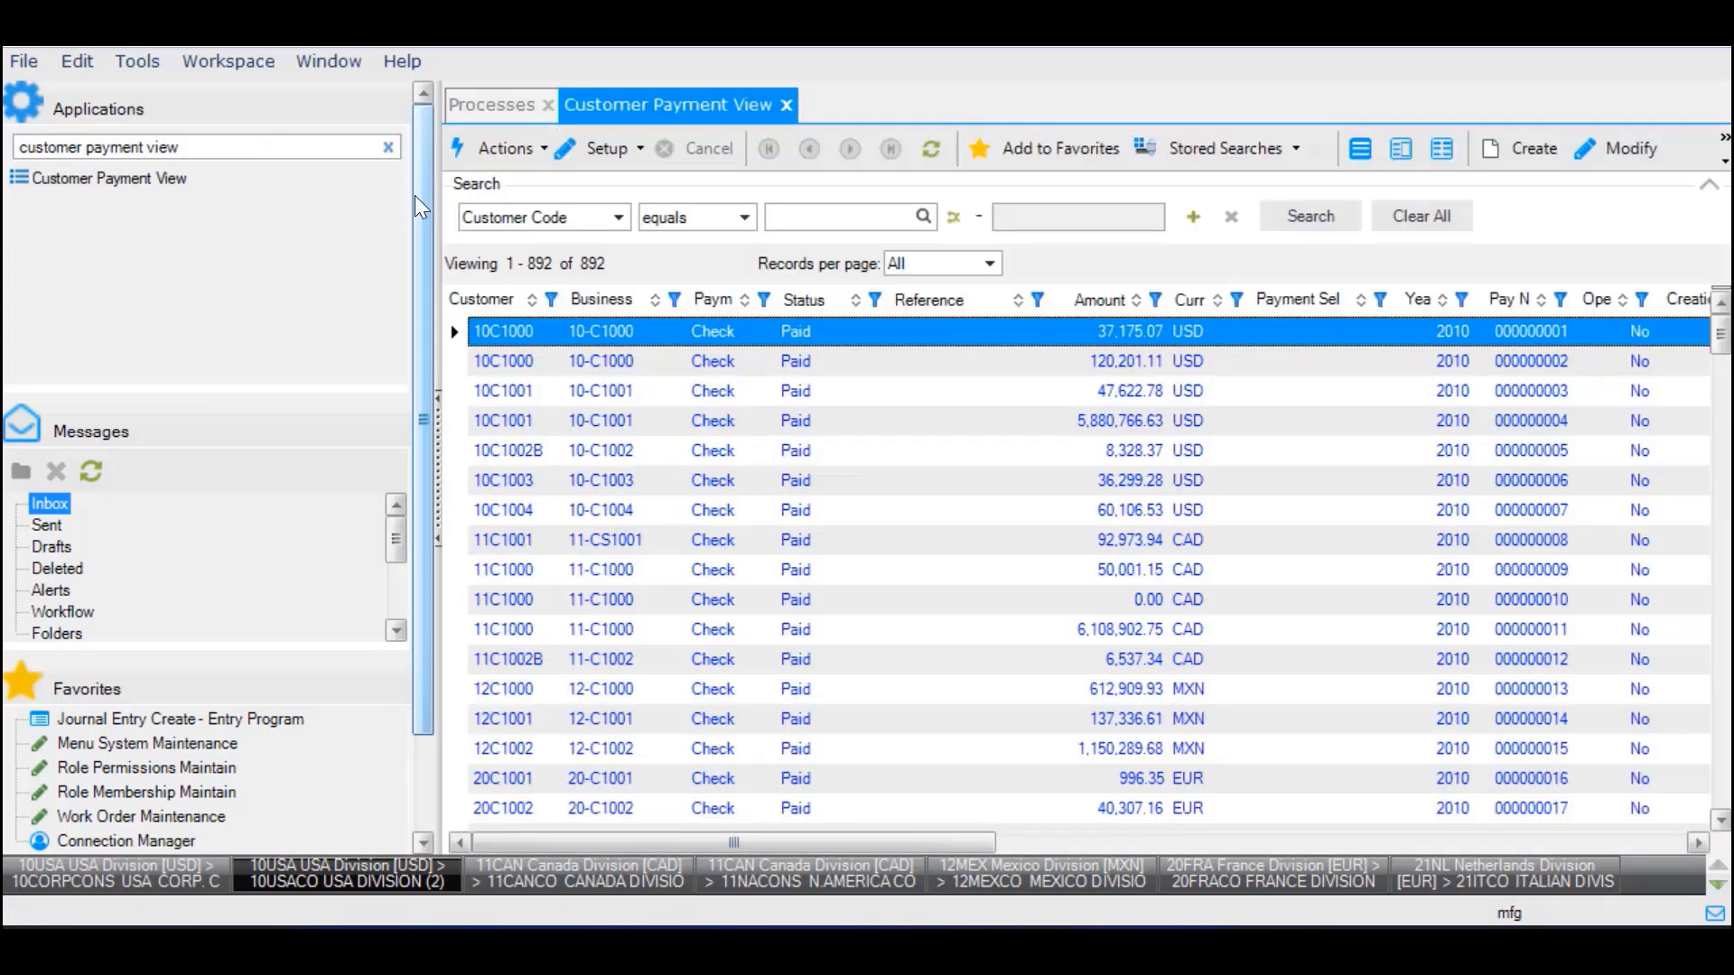
- Filter payments by Creation Date 7/30/2024 and view the first payment's details
left_click(535, 219)
key("c")
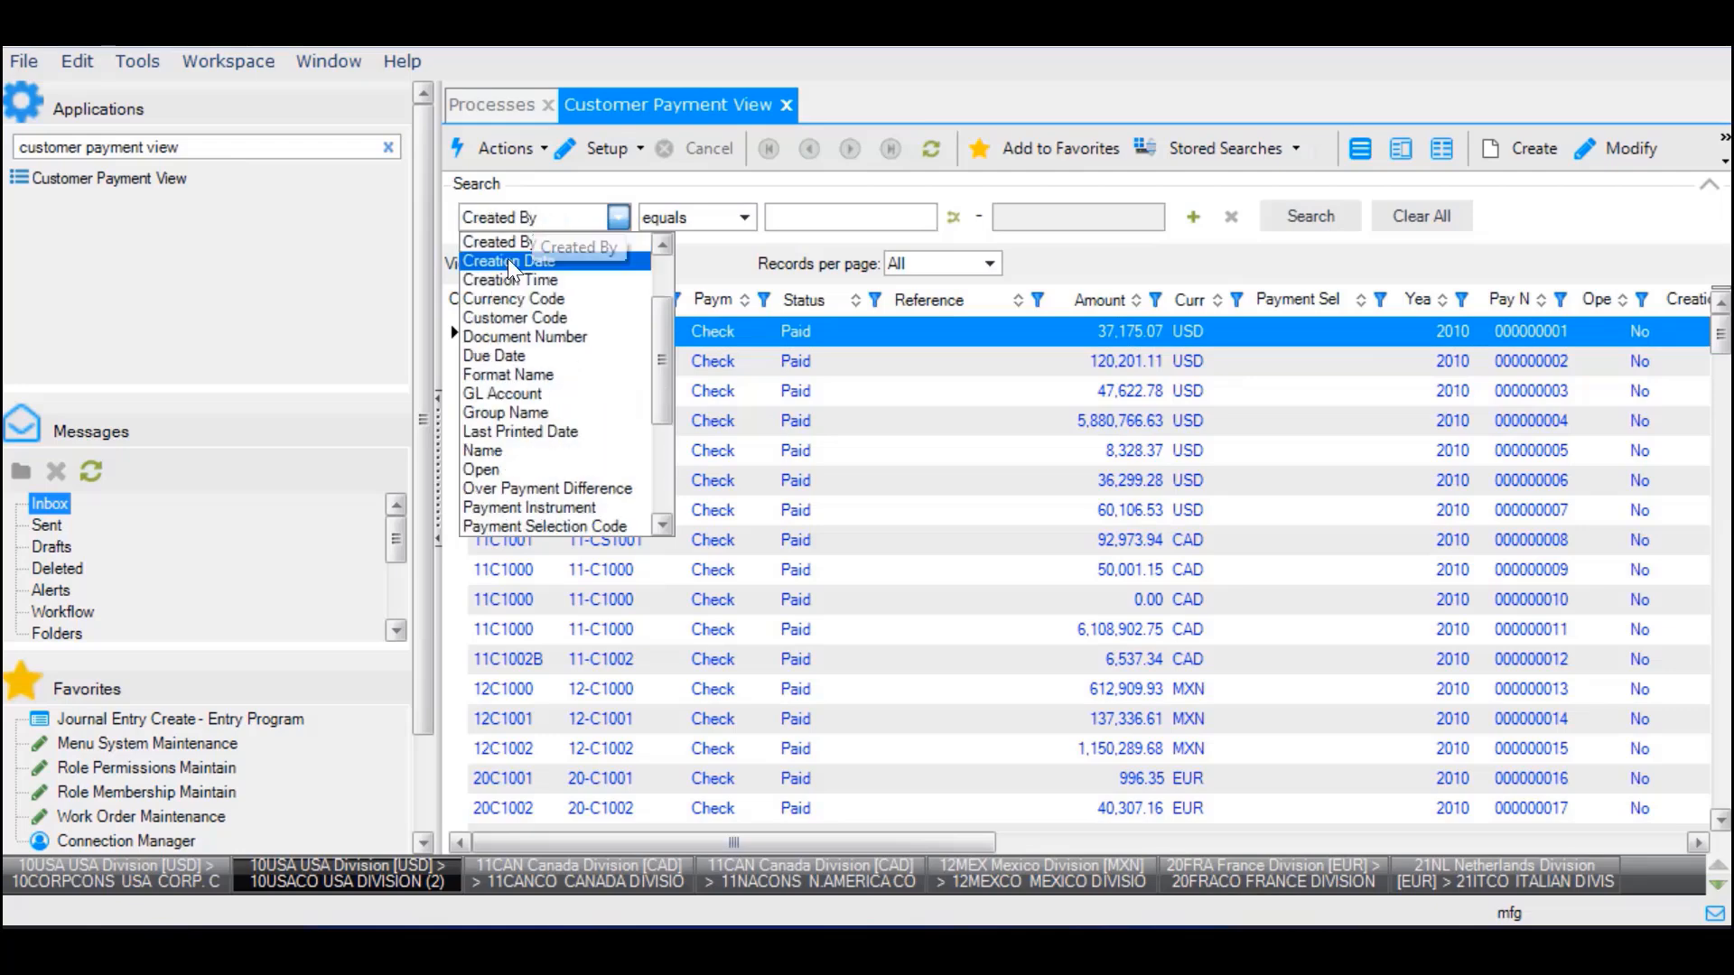
left_click(508, 262)
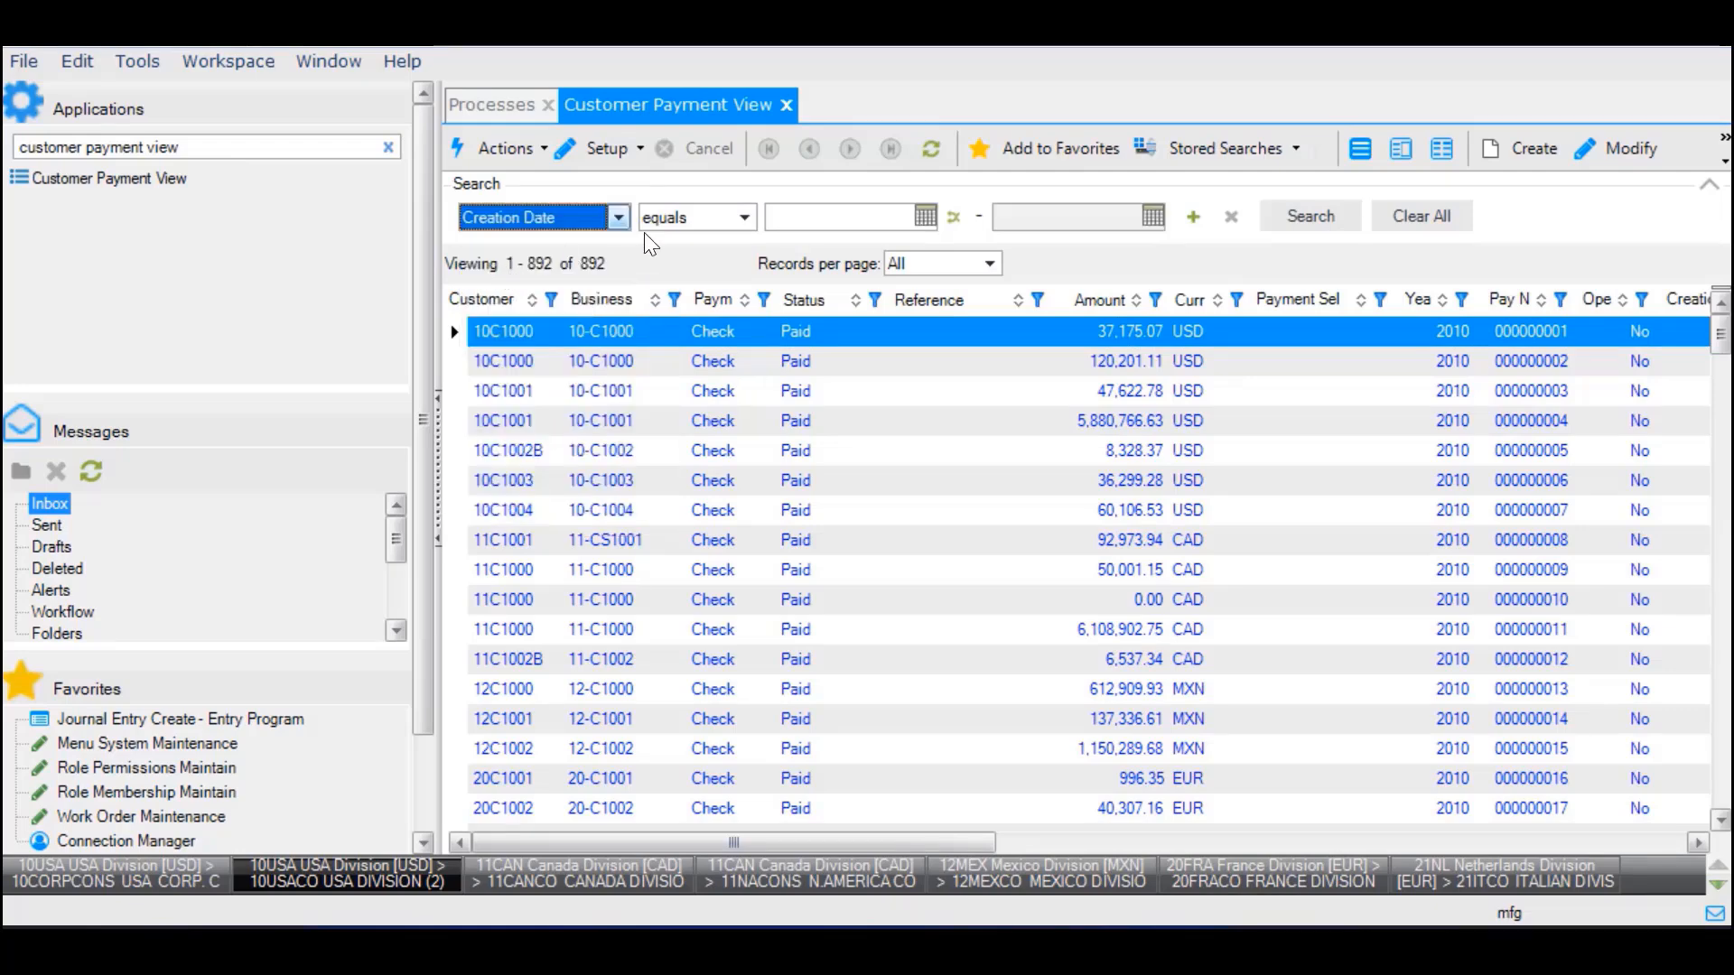
left_click(925, 216)
left_click(727, 422)
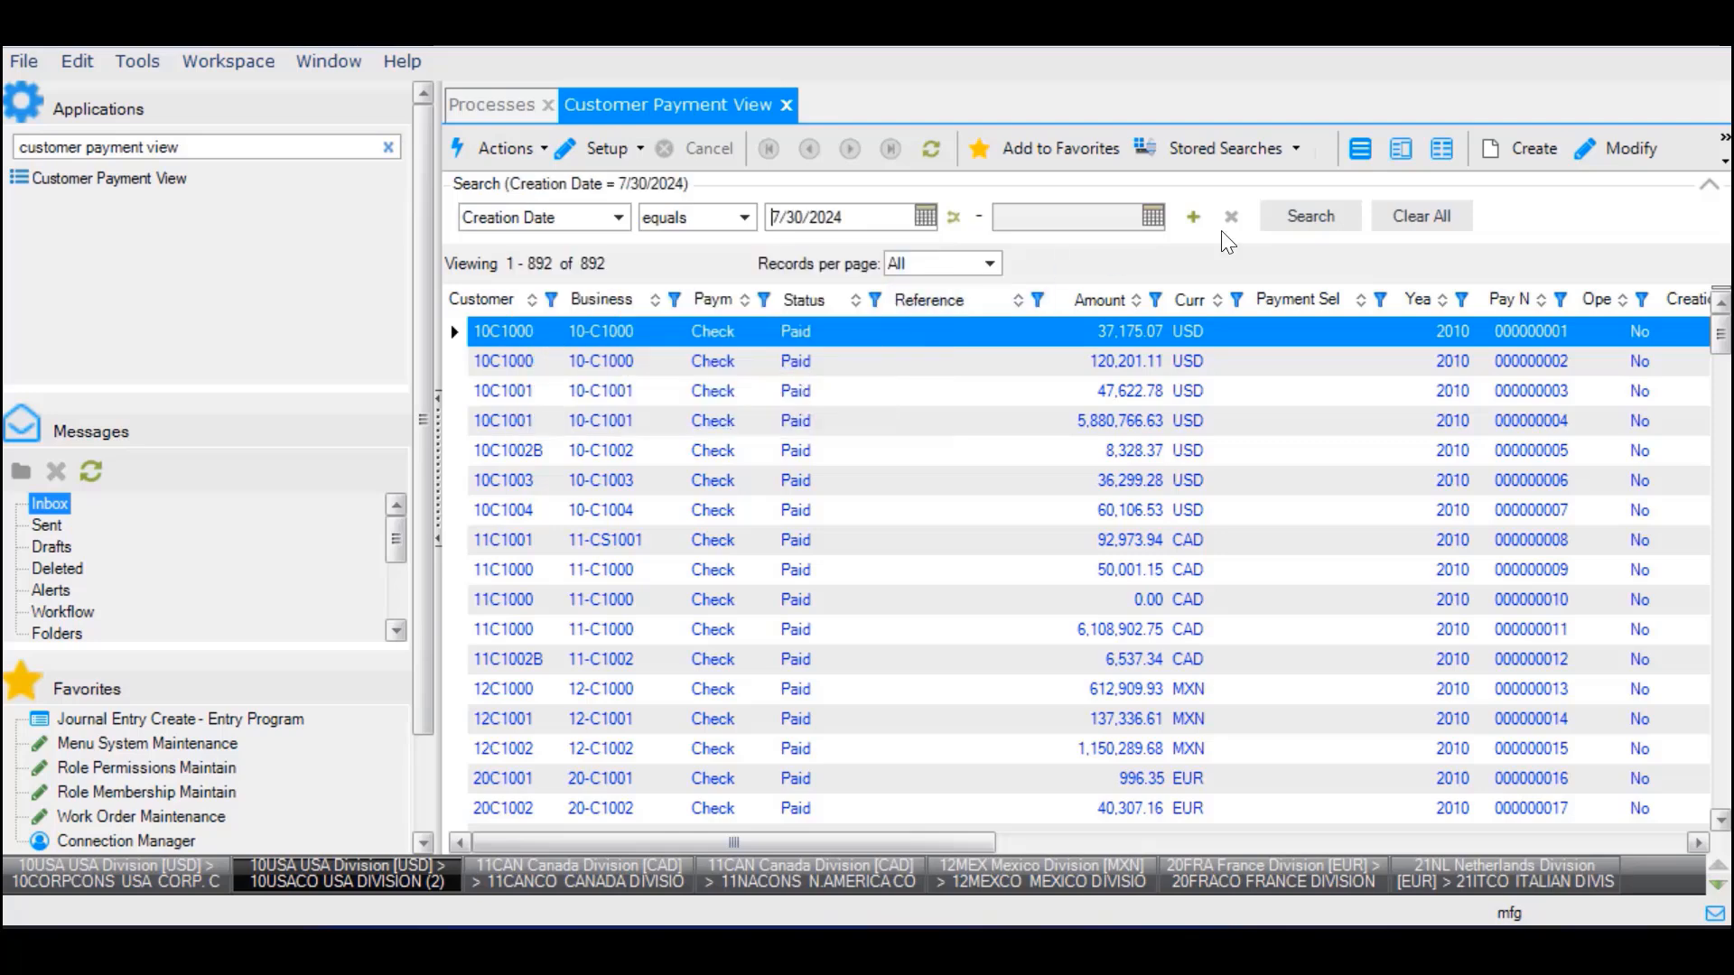
left_click(1310, 216)
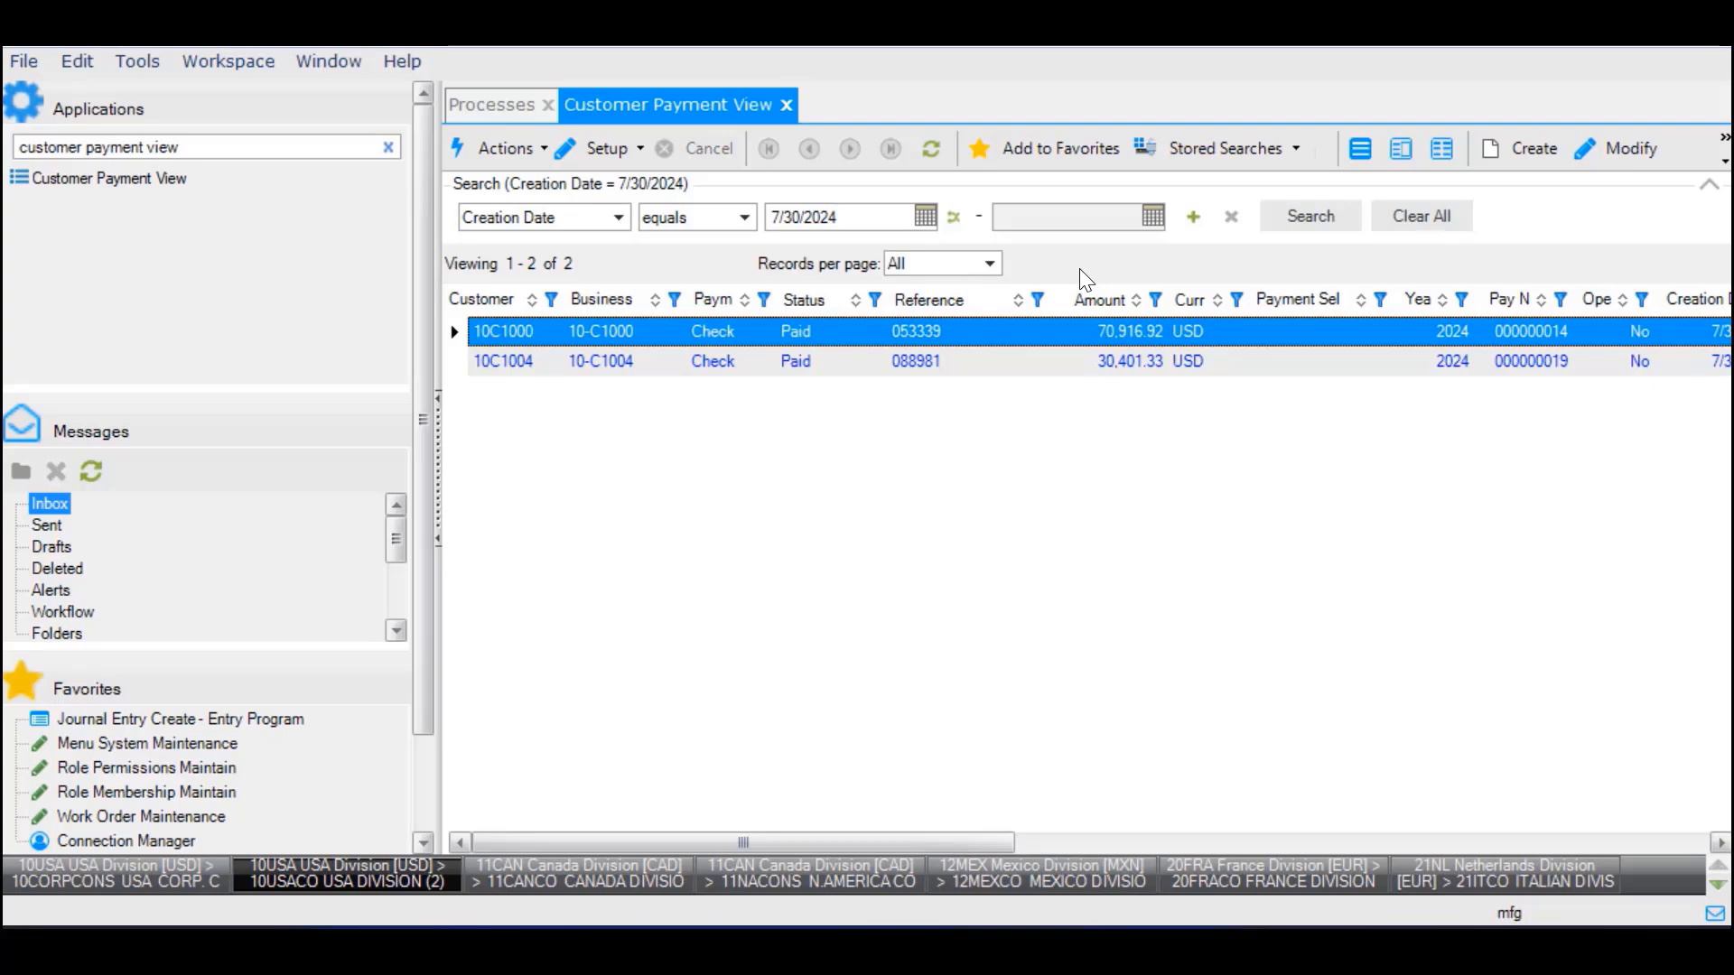
right_click(721, 330)
left_click(797, 347)
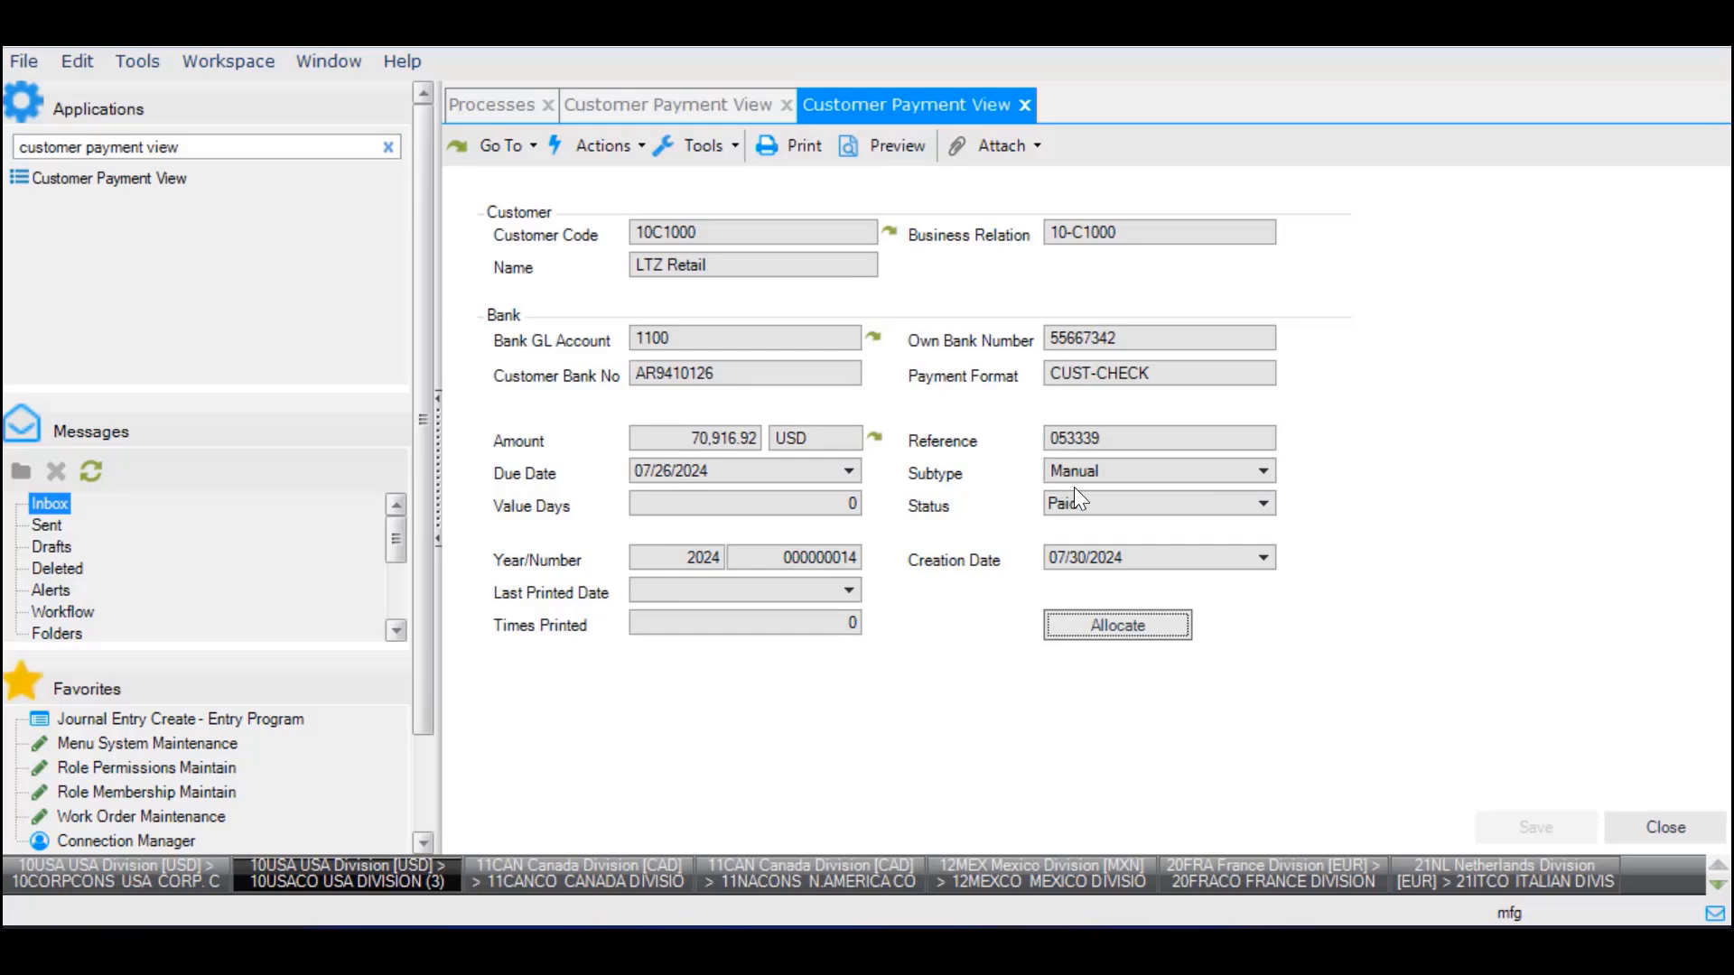
- Show the 70,916.92 check's allocation over its three invoices and widen the Reference column
left_click(1136, 629)
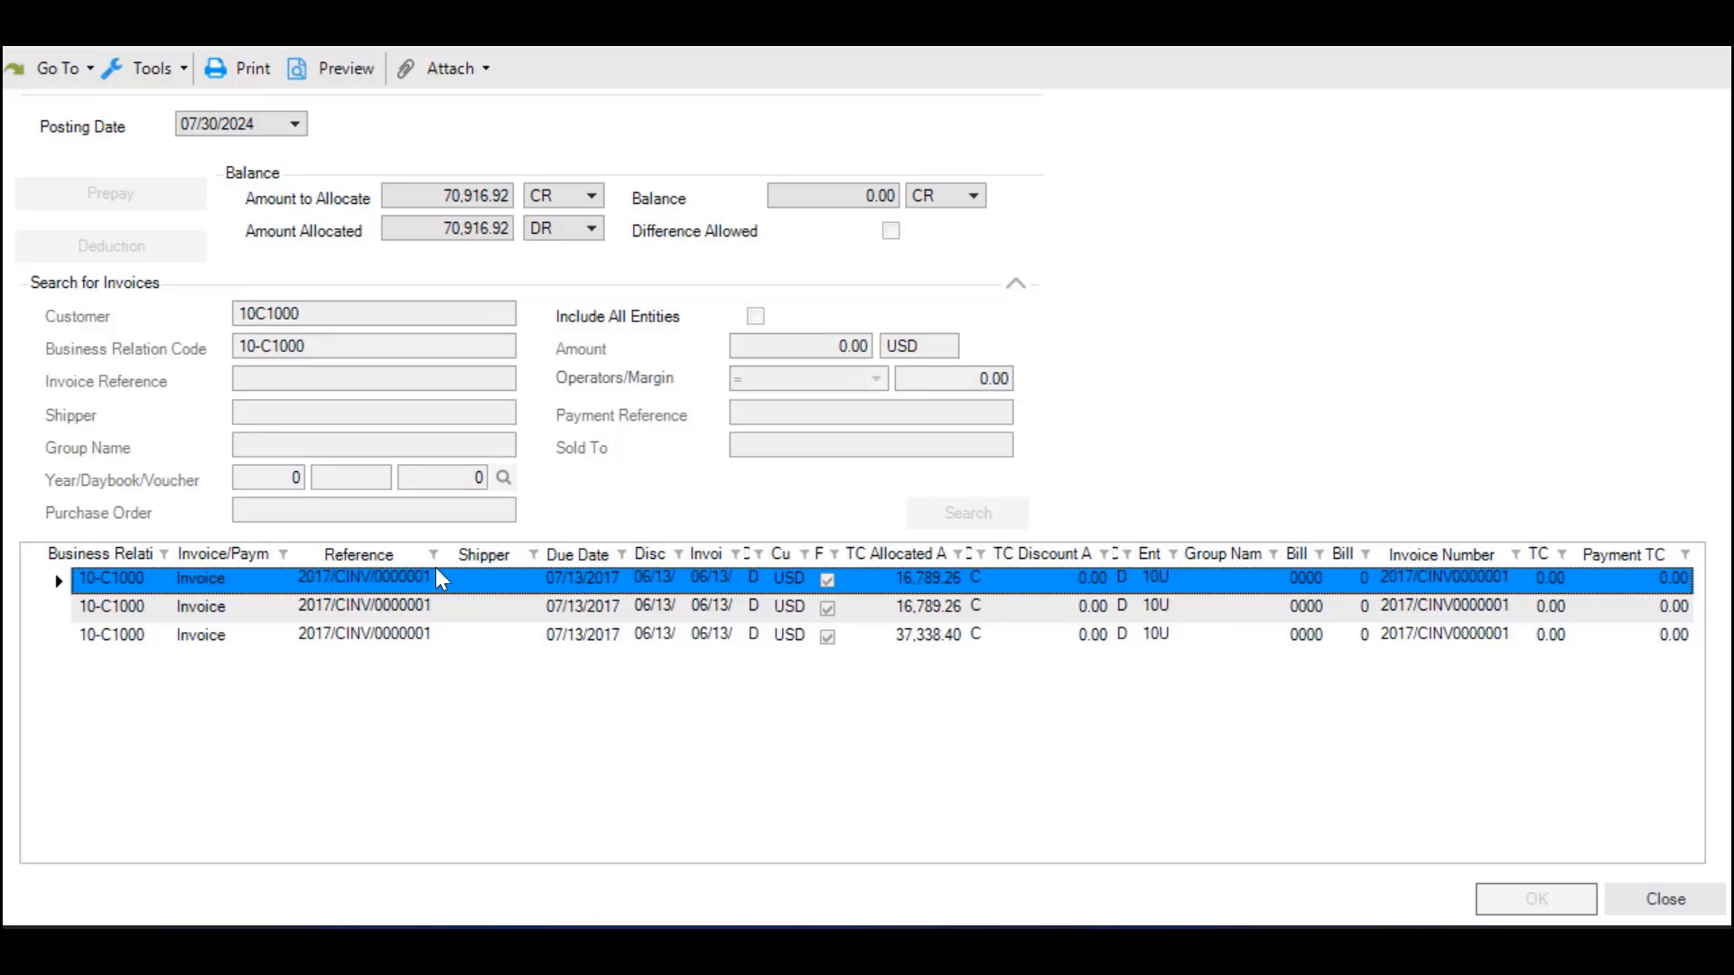
left_click_drag(439, 553, 542, 554)
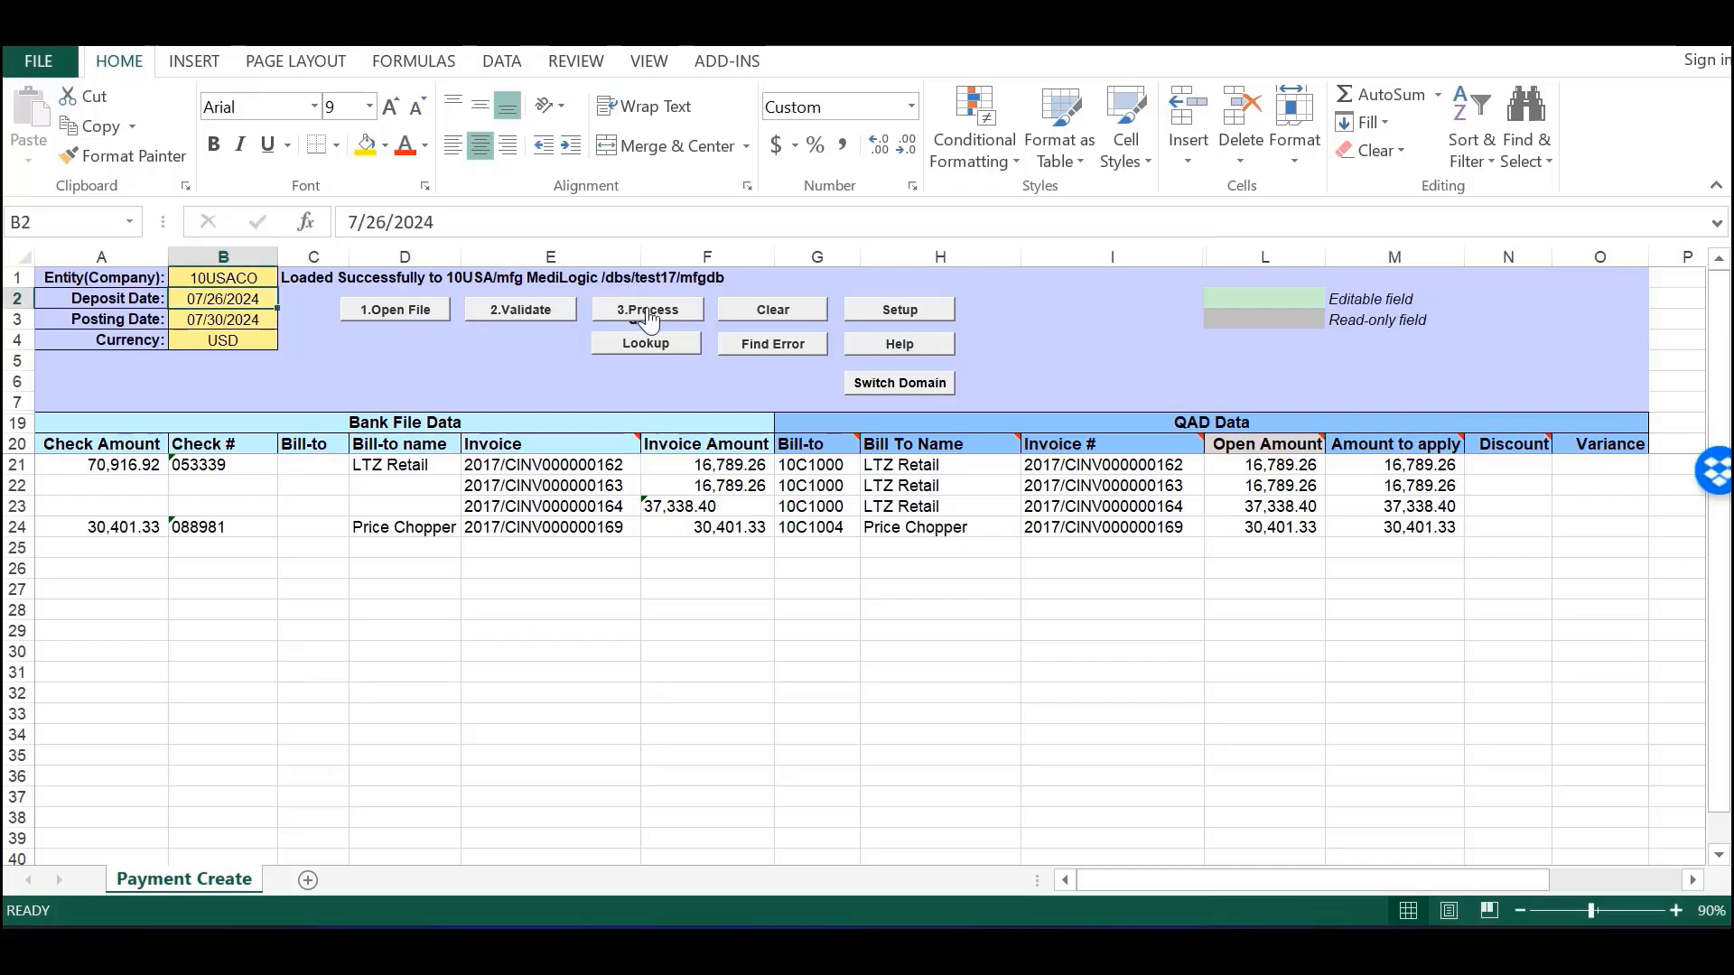
- Rerun the QAD payment load, review the error requiring bank lines to total 30401.33, then dismiss both dialogs
left_click(648, 314)
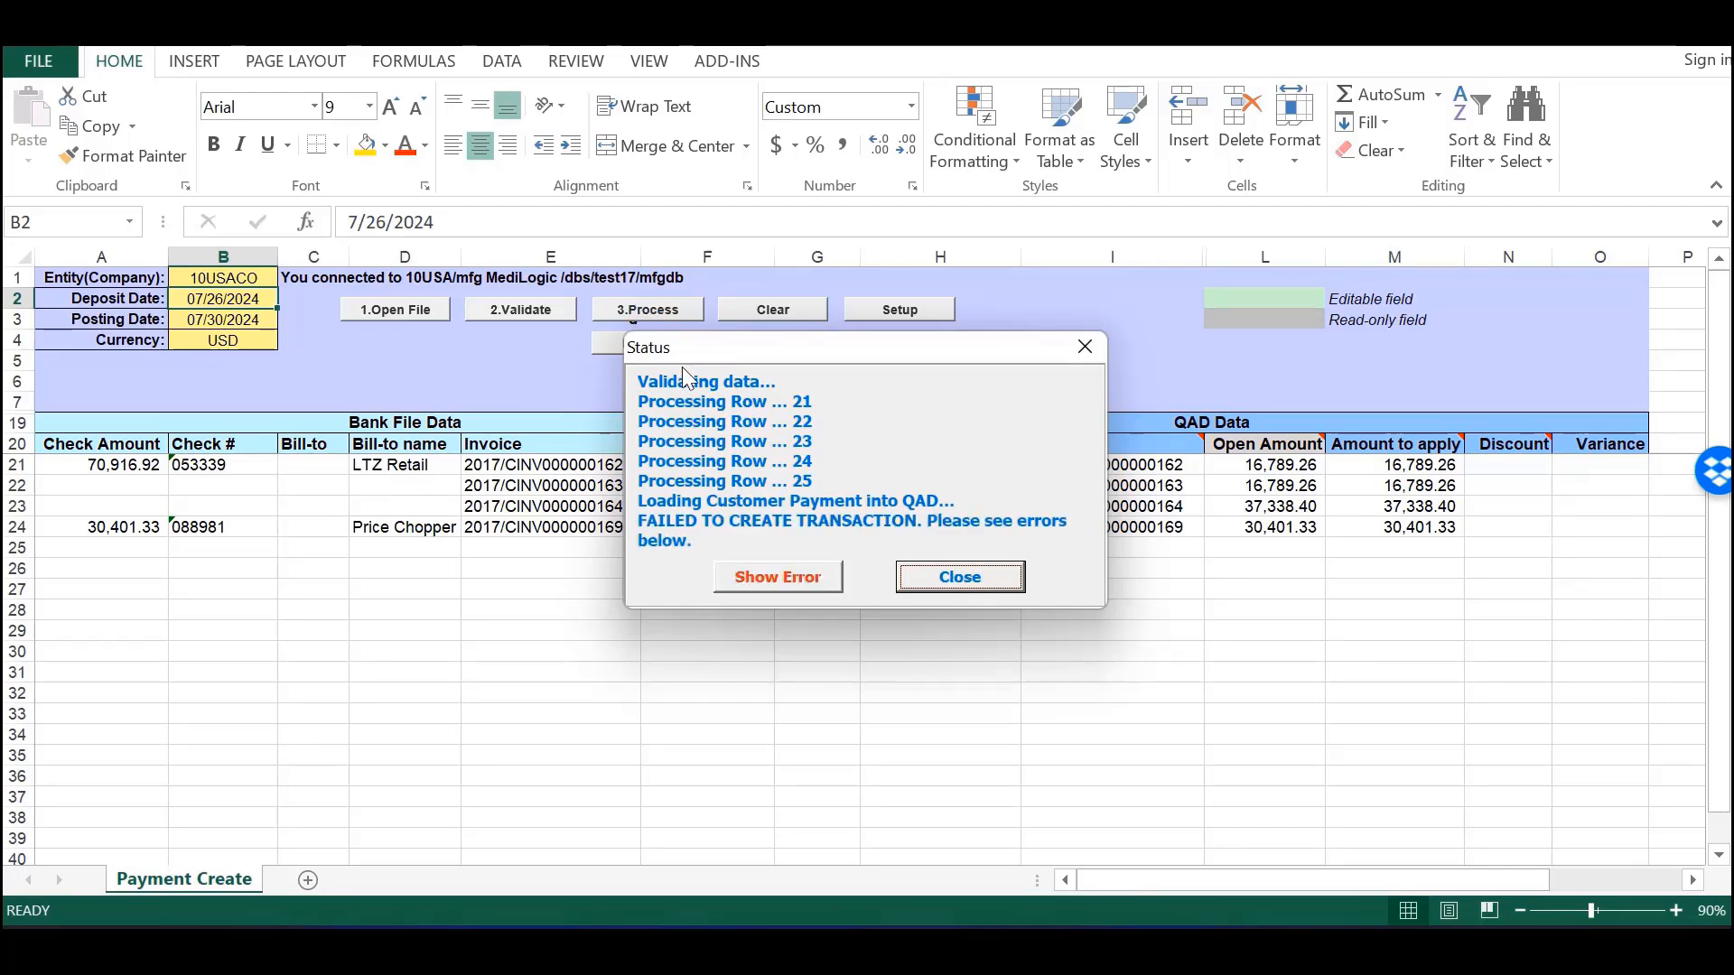
left_click(802, 580)
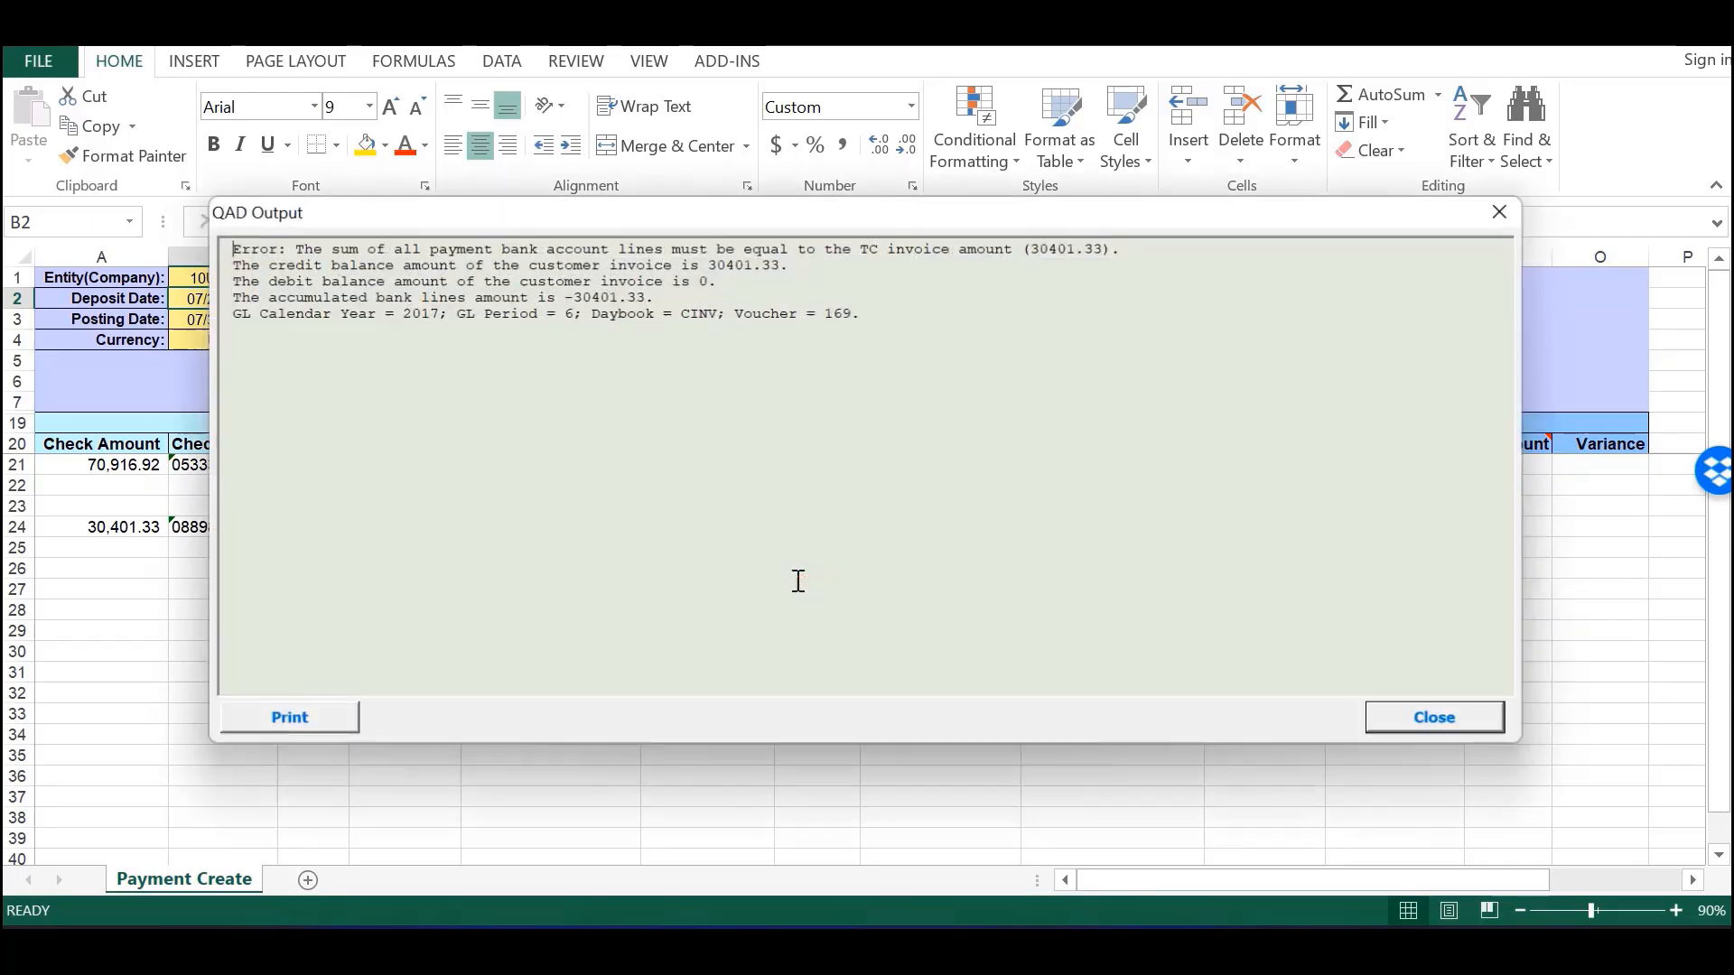
left_click(1416, 717)
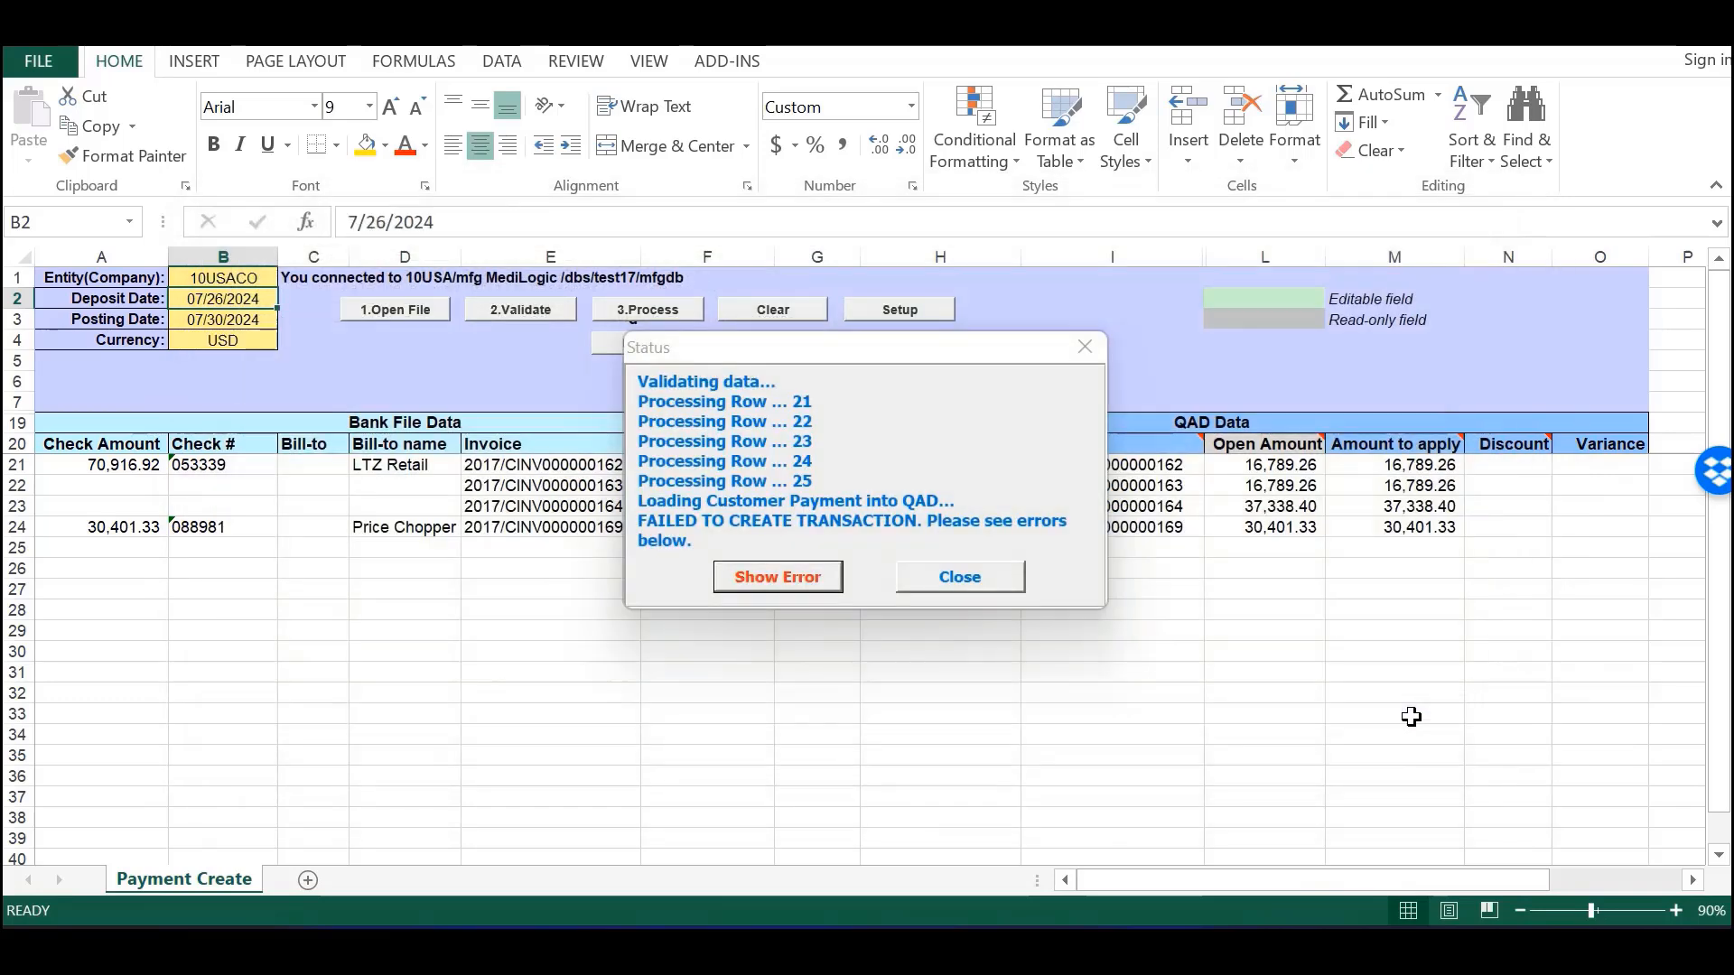
left_click(960, 582)
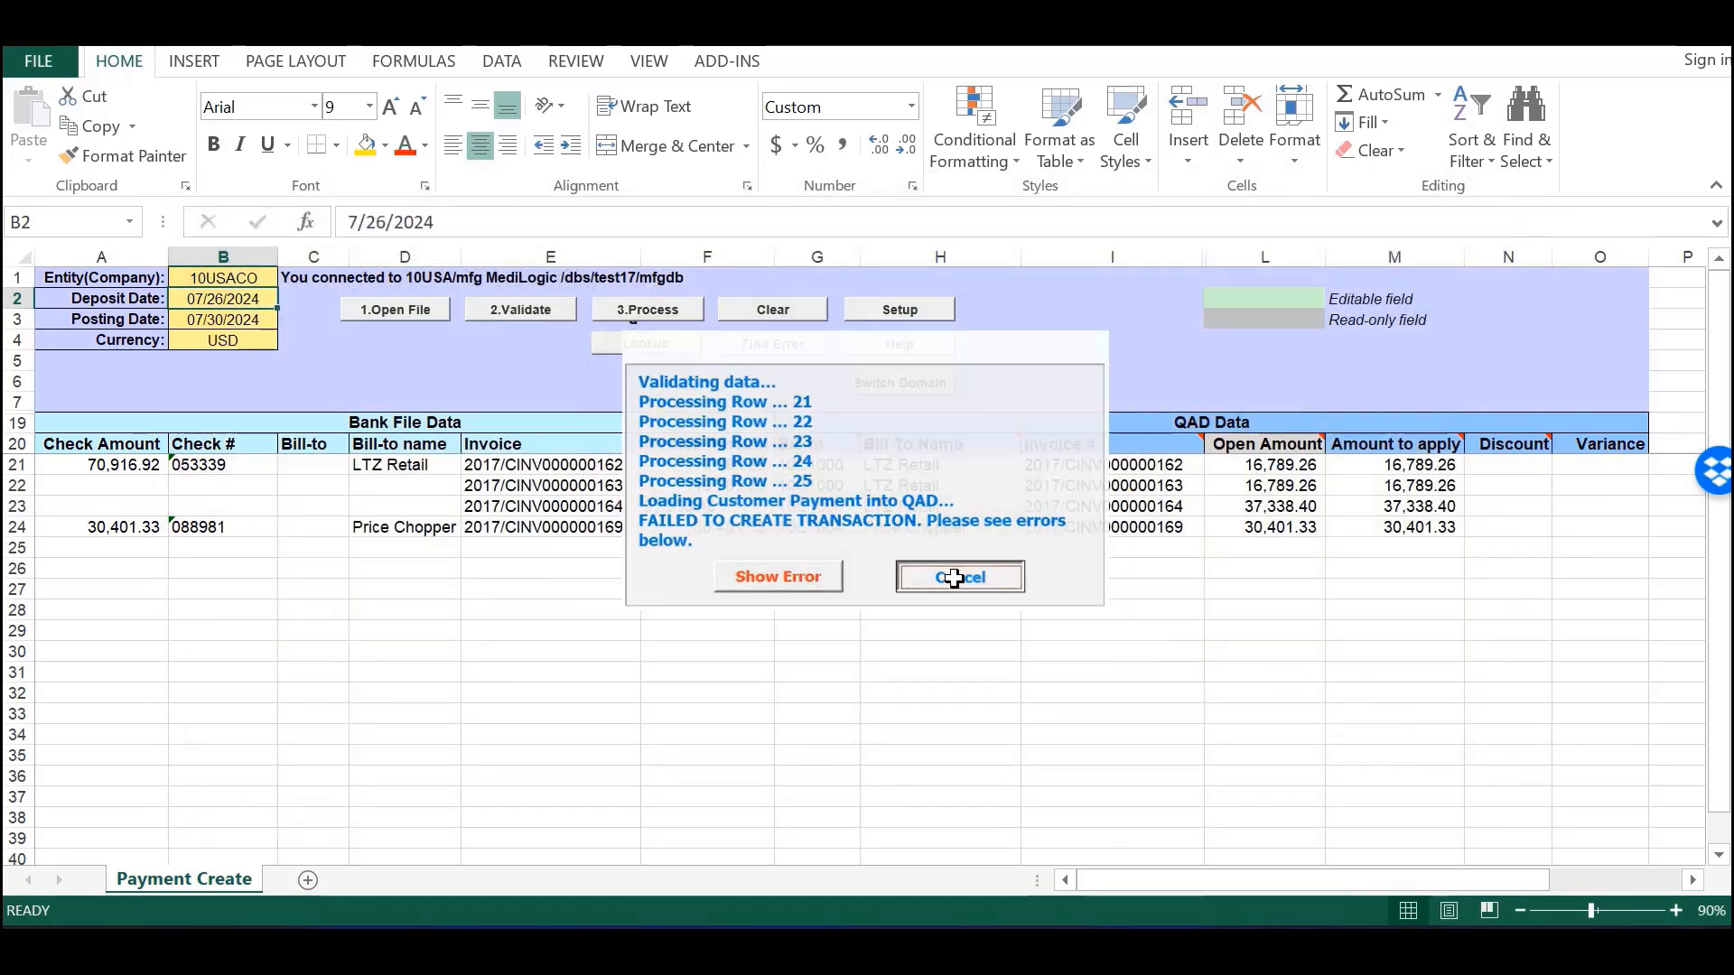